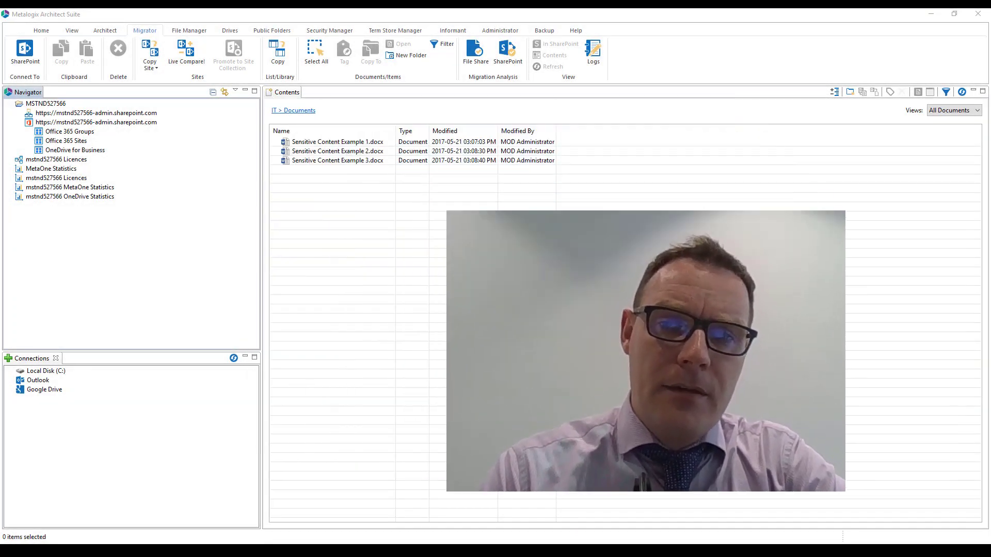
- Open the Informant workspace and view the IT department site's Documents library in the browser
left_click(453, 32)
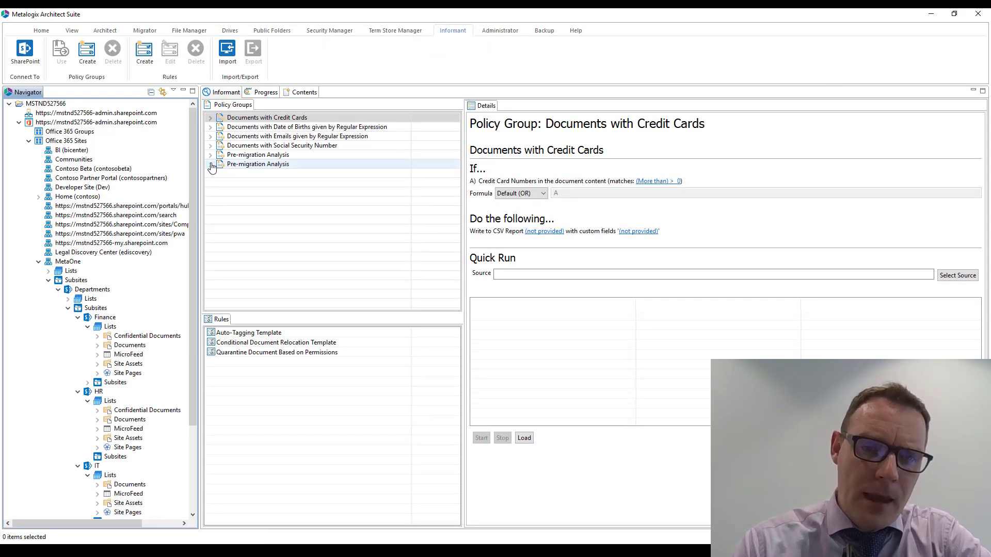
left_click_drag(194, 156, 196, 232)
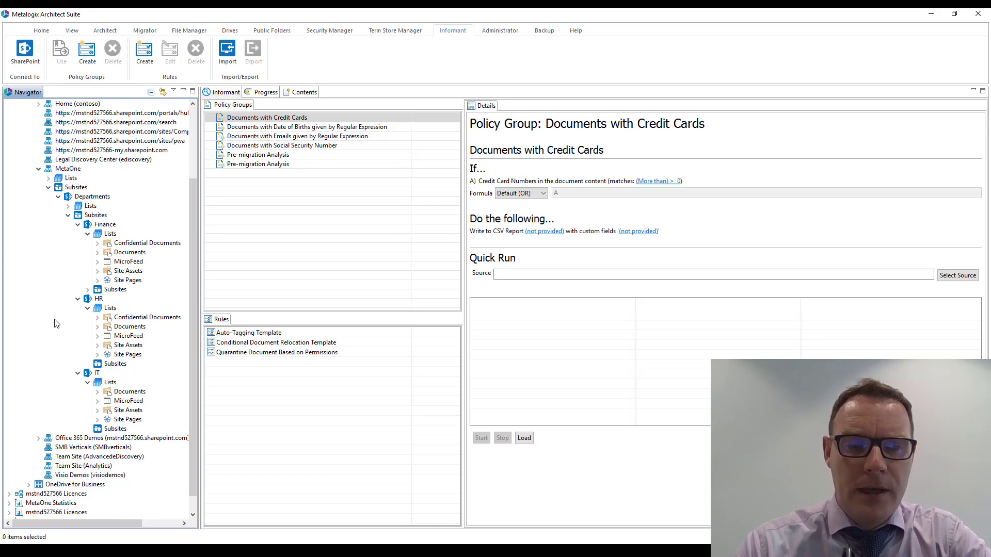
right_click(91, 374)
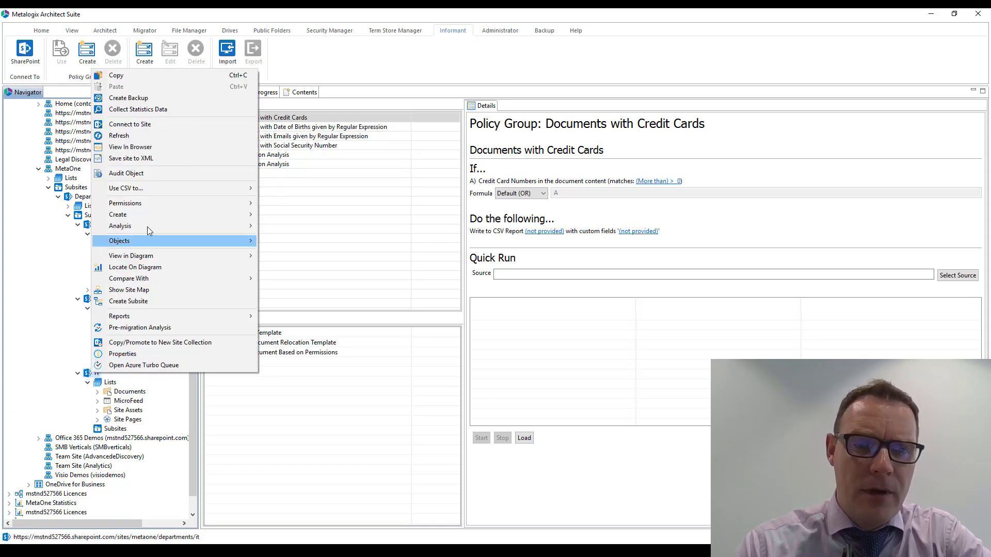
left_click(165, 146)
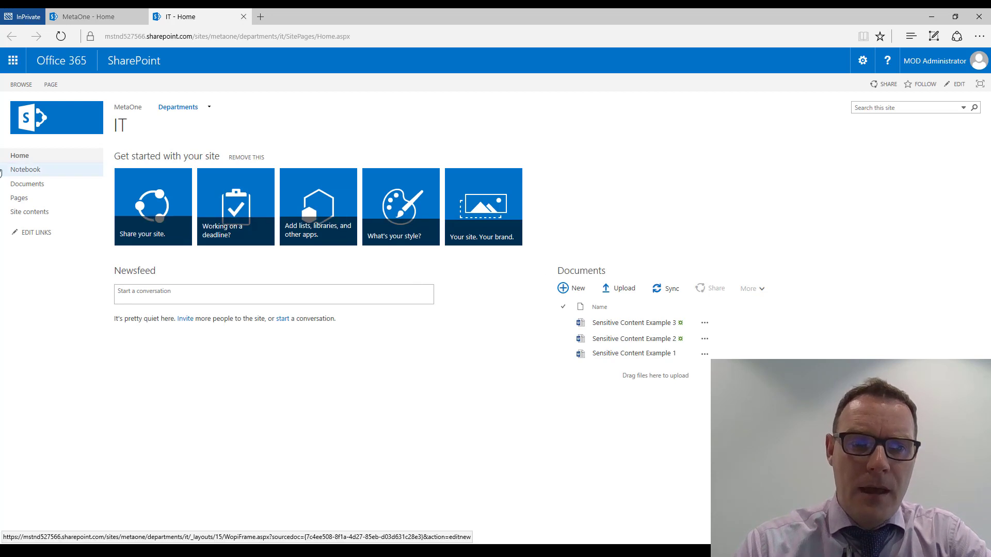
left_click(38, 189)
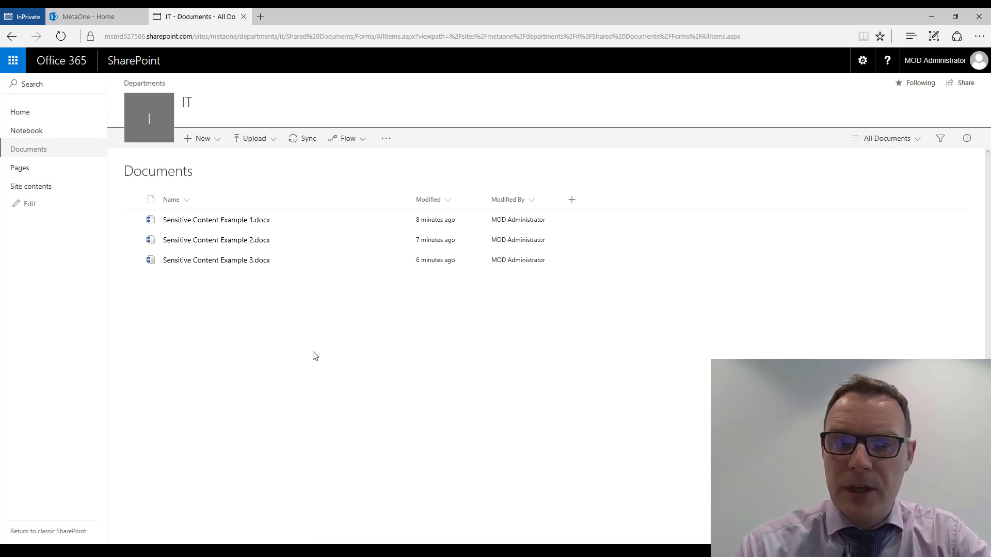
- Open Sensitive Content Example 2.docx, examine the first number under the word Eagle, and return to Metalogix Architect Suite
left_click(216, 242)
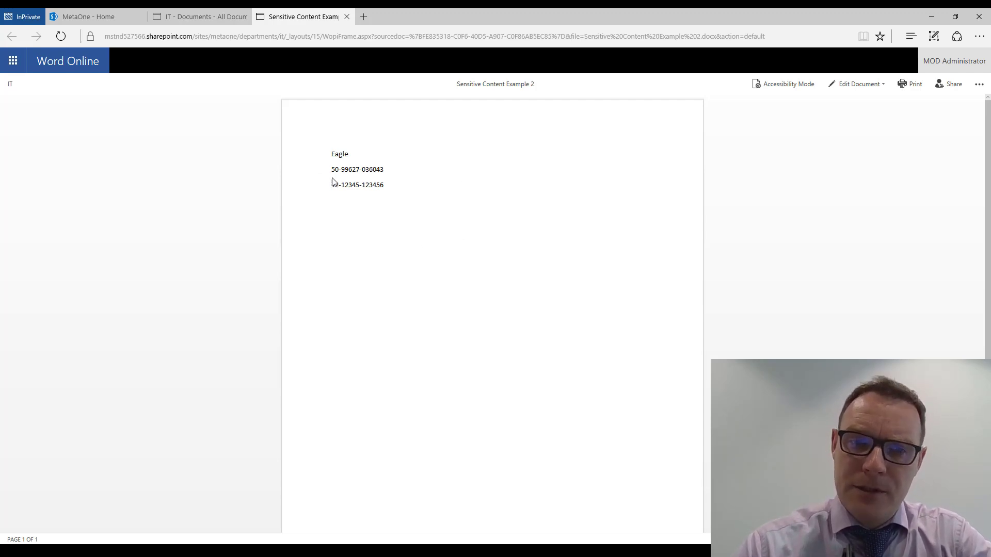
left_click_drag(332, 171, 392, 171)
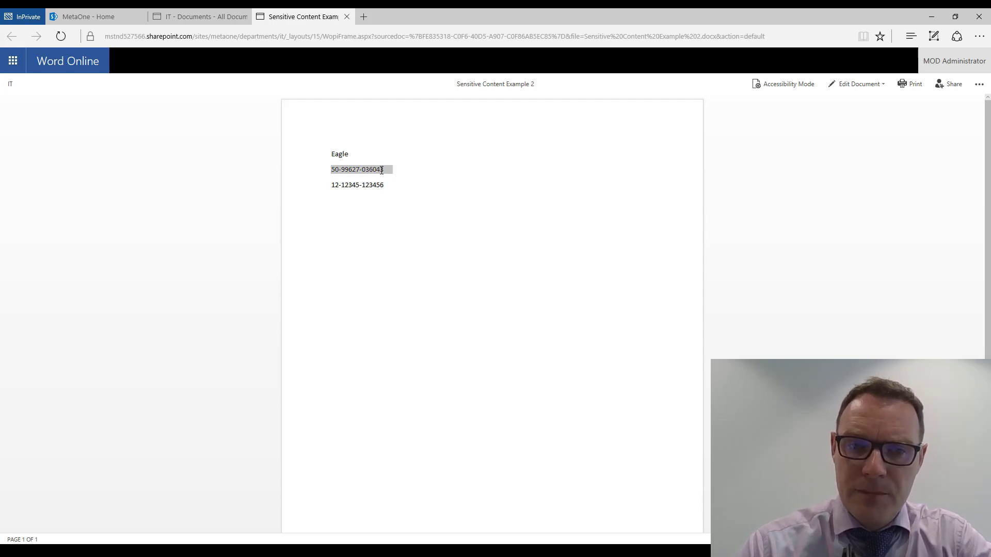
left_click(930, 17)
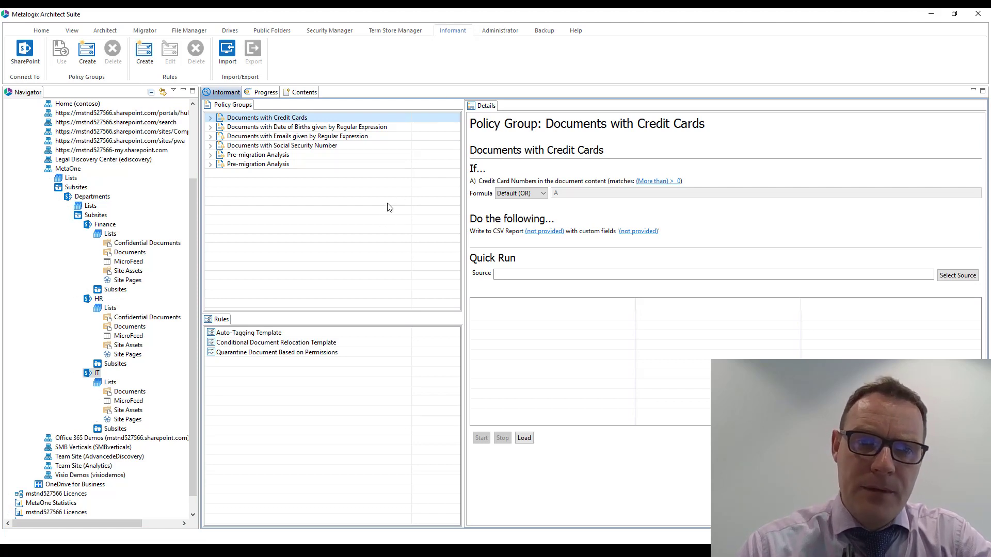
- Review the conditions of the predefined policy groups for credit cards, dates of birth, emails, social security numbers and pre-migration analysis
left_click(276, 119)
left_click(279, 128)
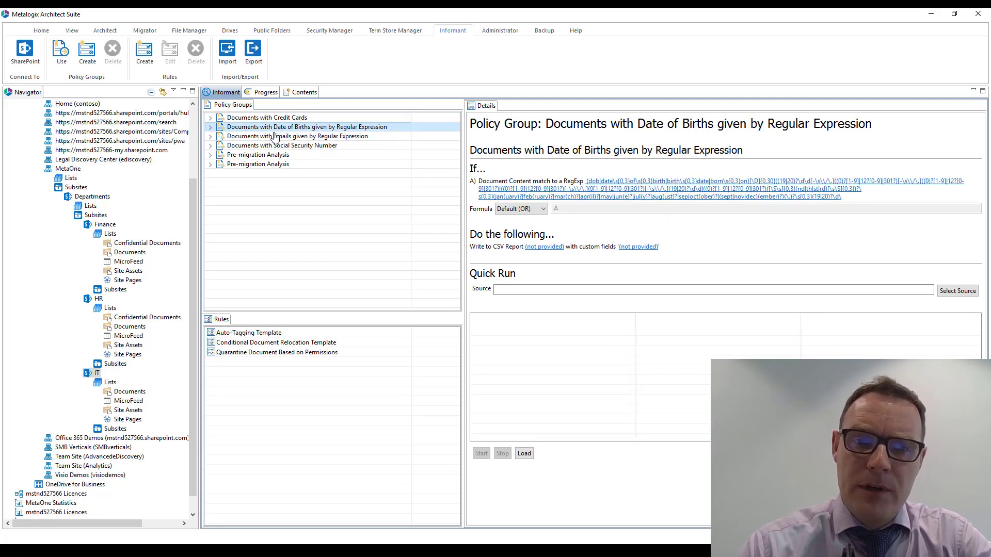
left_click(275, 137)
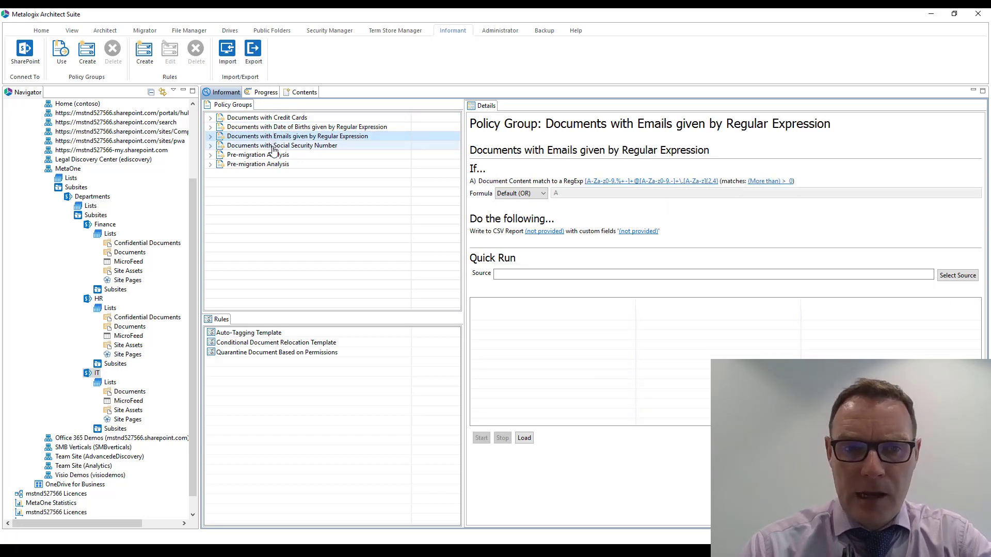
left_click(273, 146)
left_click(271, 156)
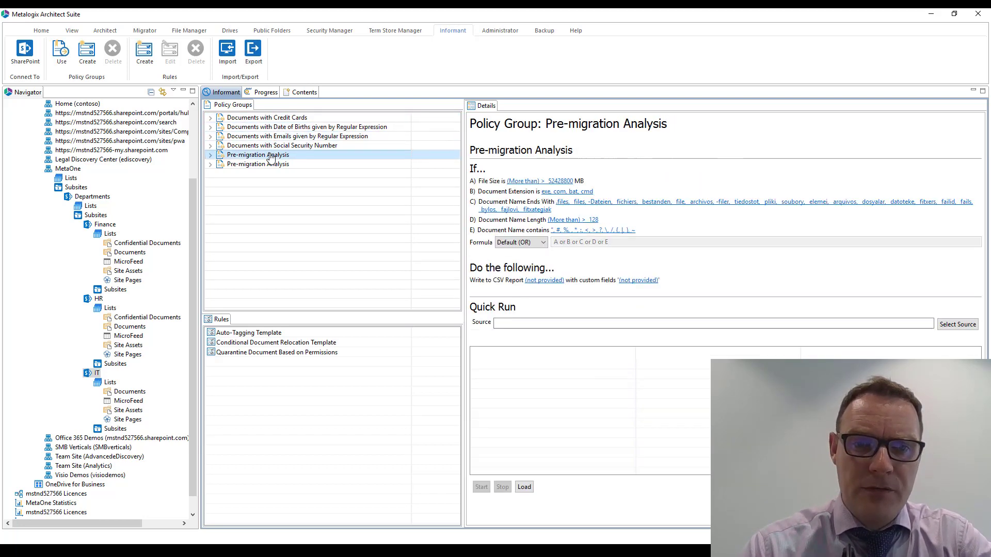
left_click(266, 118)
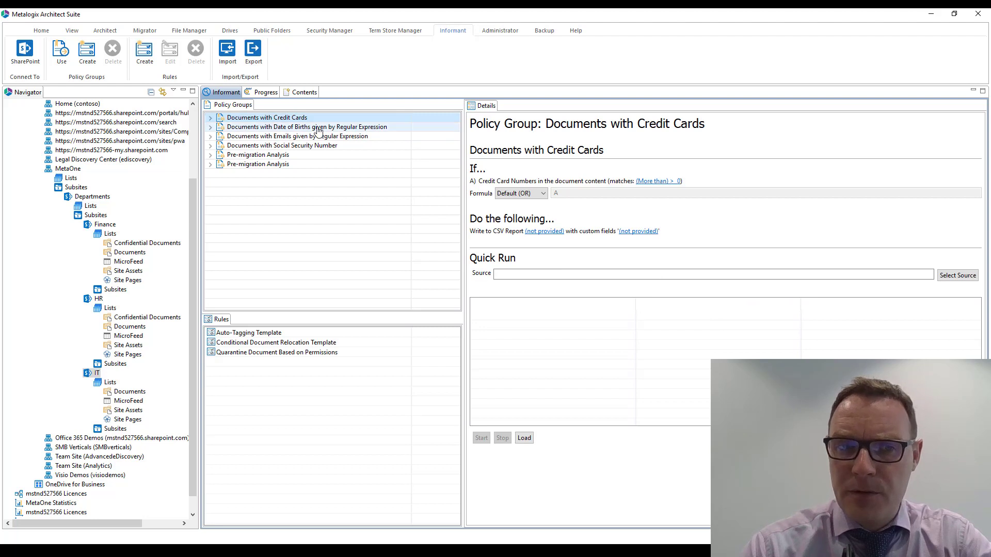
left_click(273, 127)
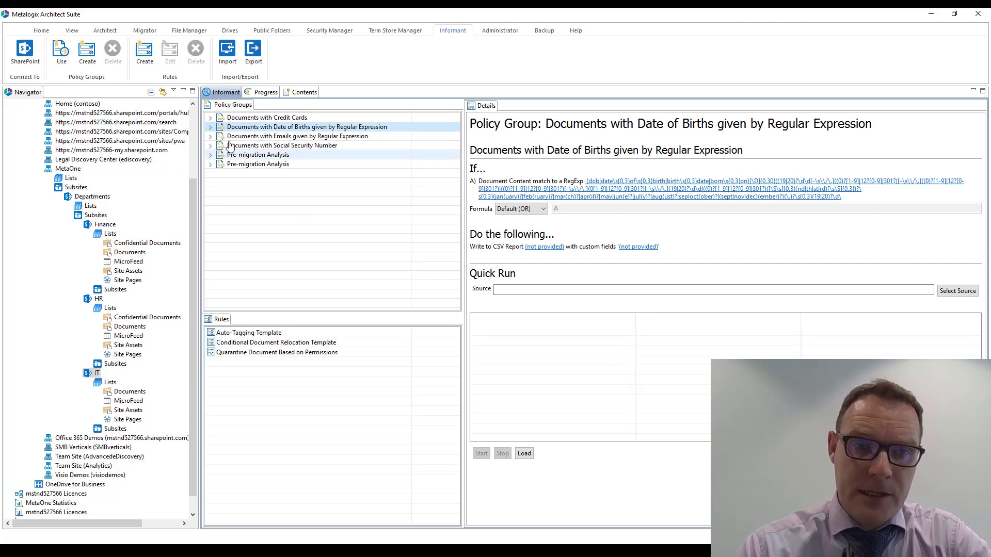
- Create a rule named Find Eagle with a Document Content Contains condition for the custom string value Eagle
left_click(145, 55)
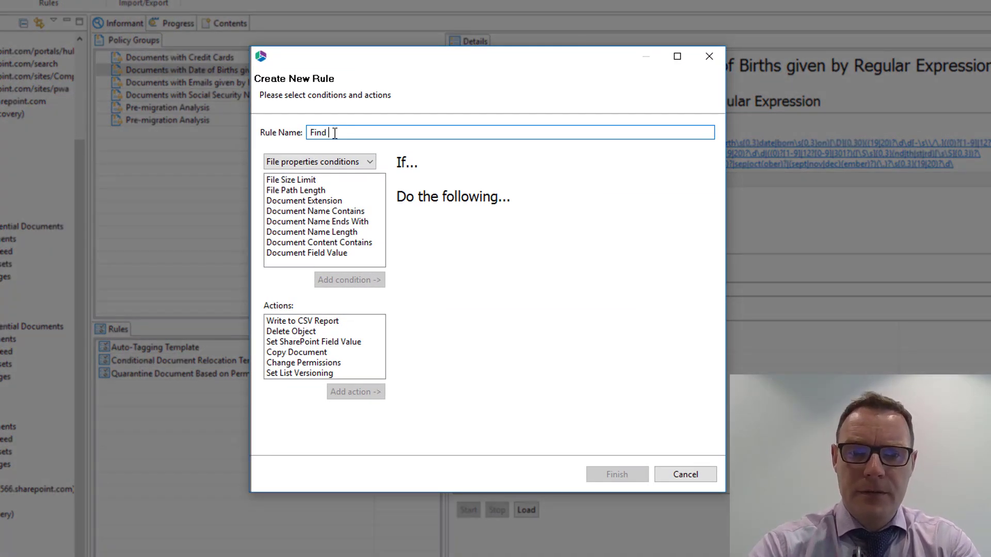
type("Find Eagle")
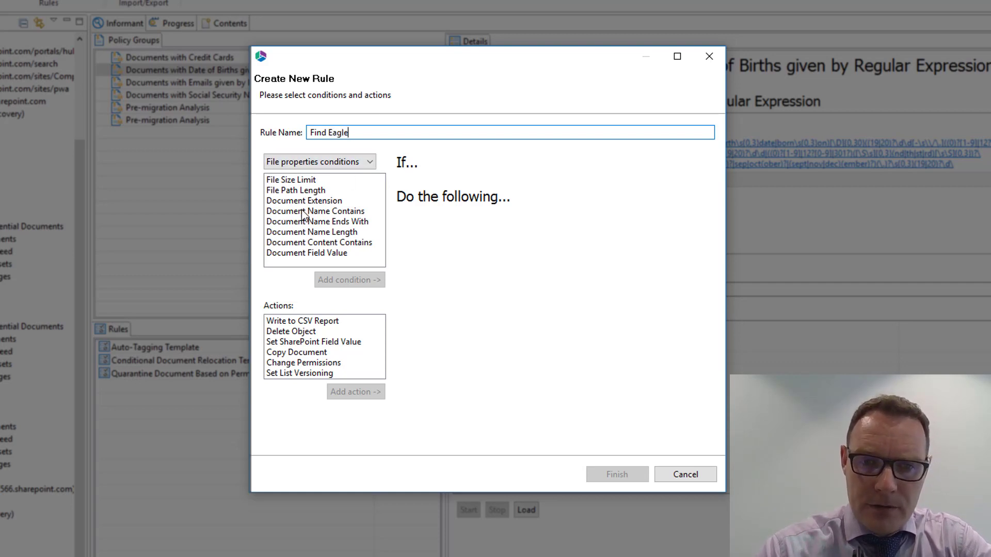
left_click(305, 245)
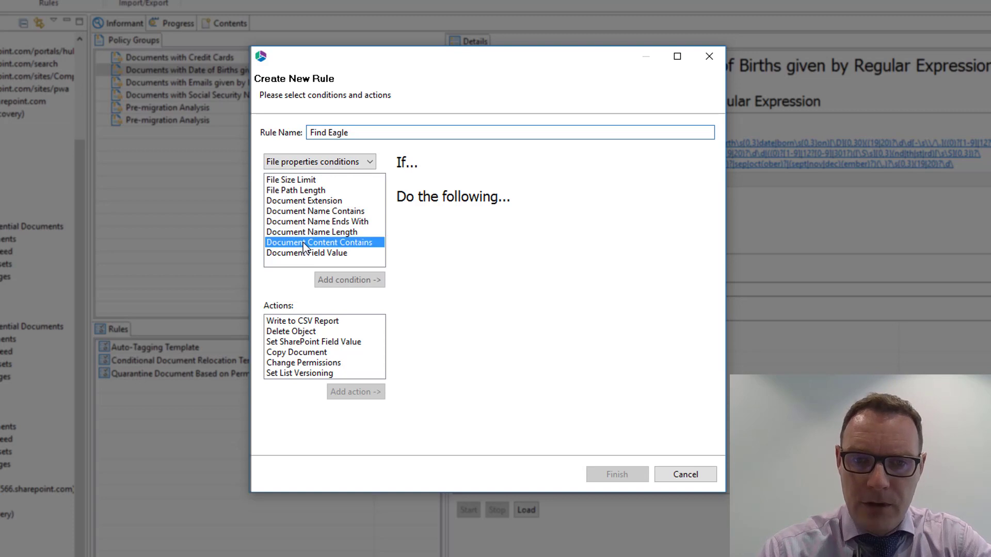
left_click(350, 283)
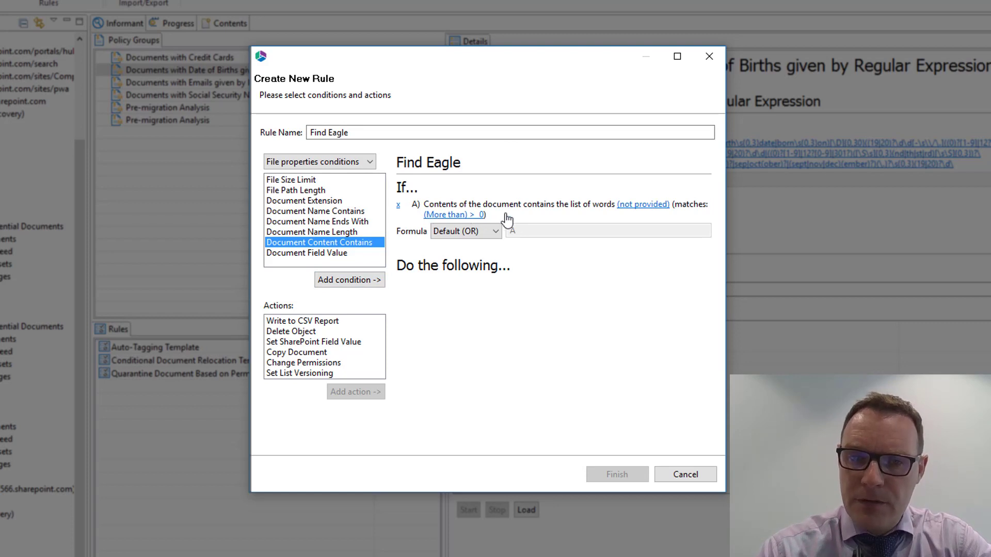
left_click(643, 205)
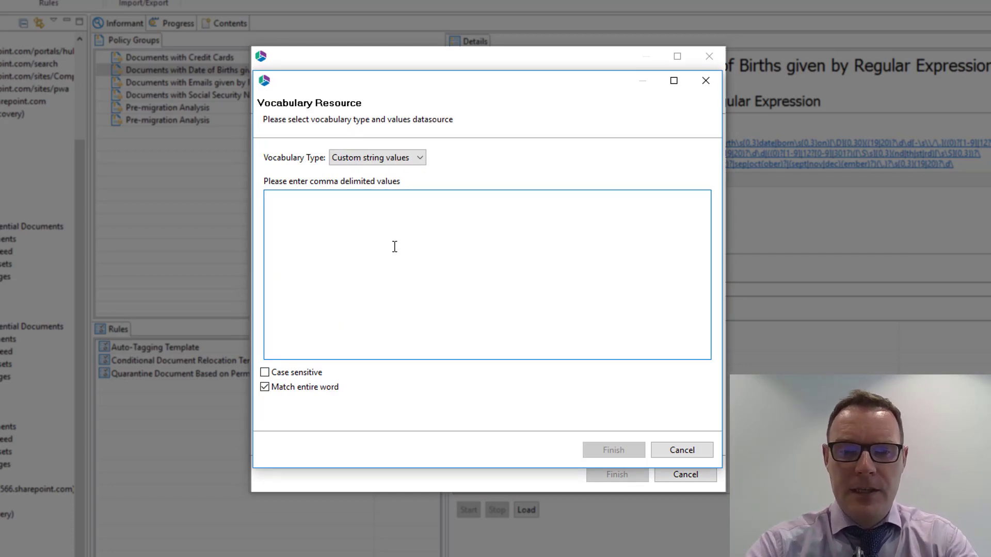
type("Eagle")
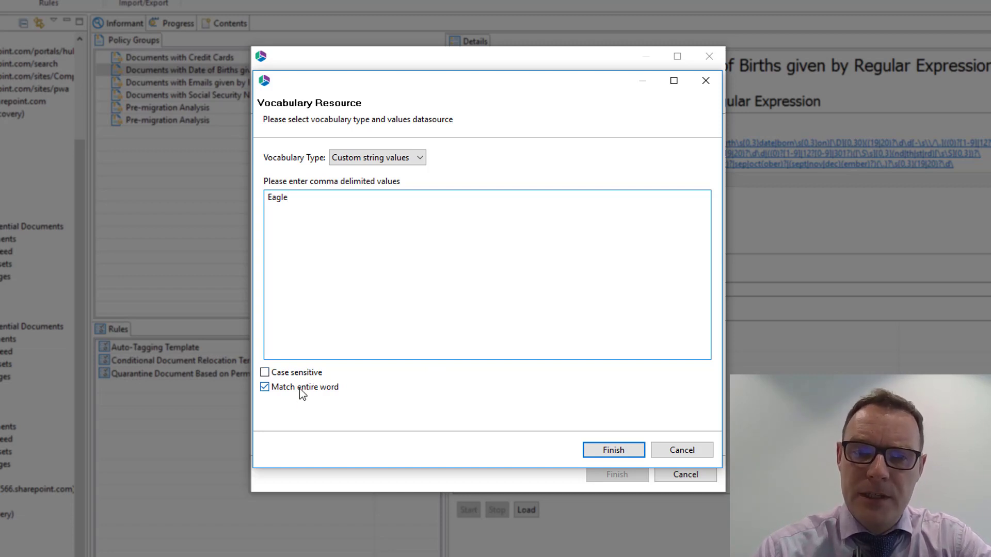
left_click(612, 450)
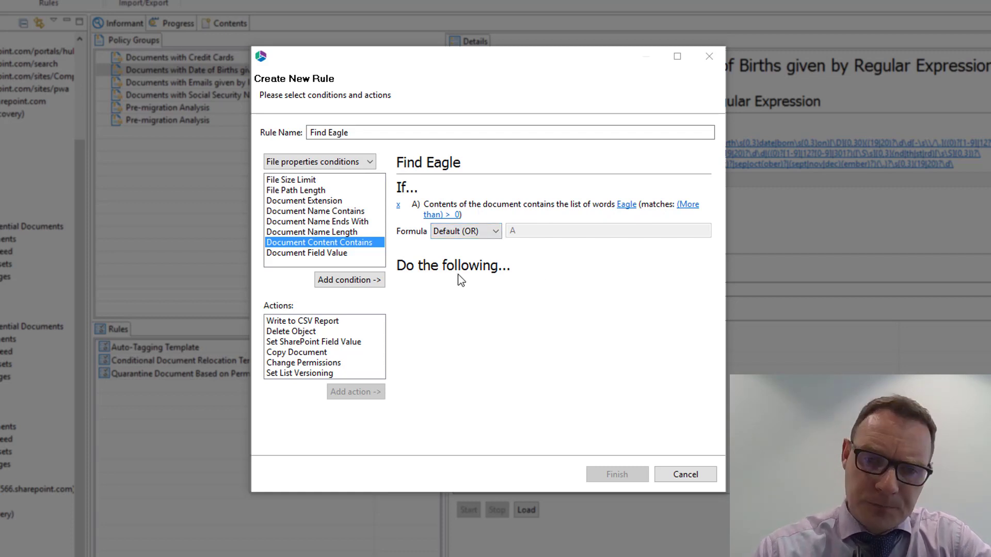
- Check the formula options, try adding a Document Name Contains condition to the rule, and remove it again
left_click(495, 232)
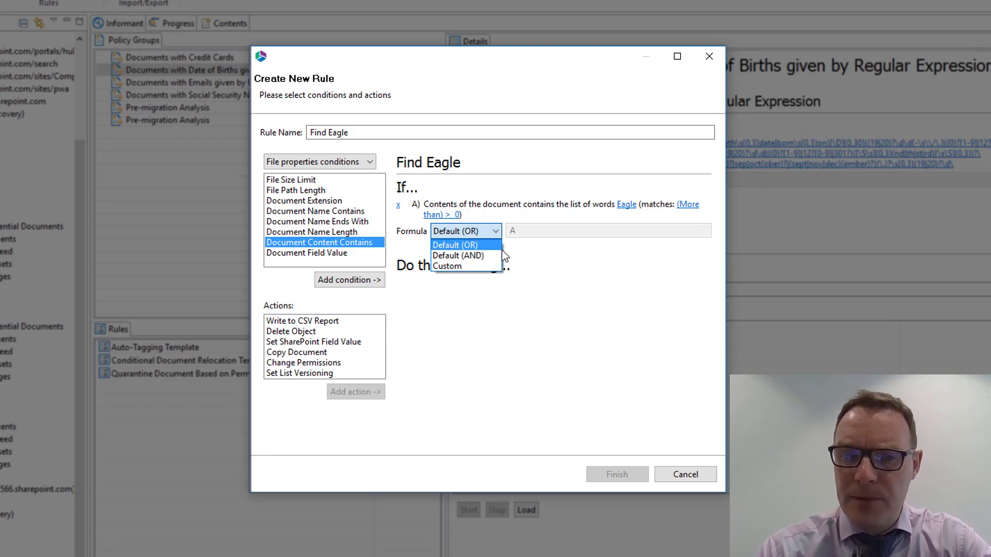
left_click(553, 256)
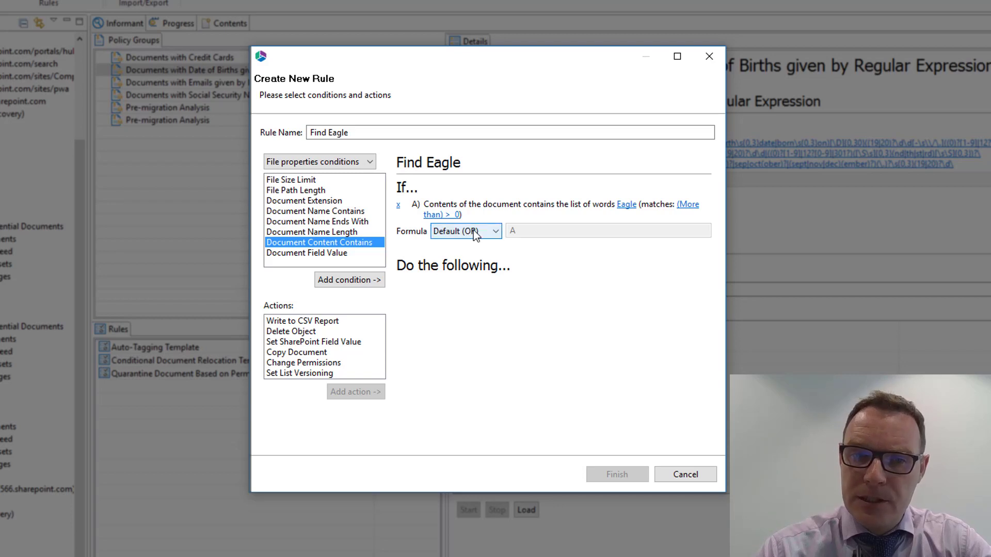
left_click(322, 233)
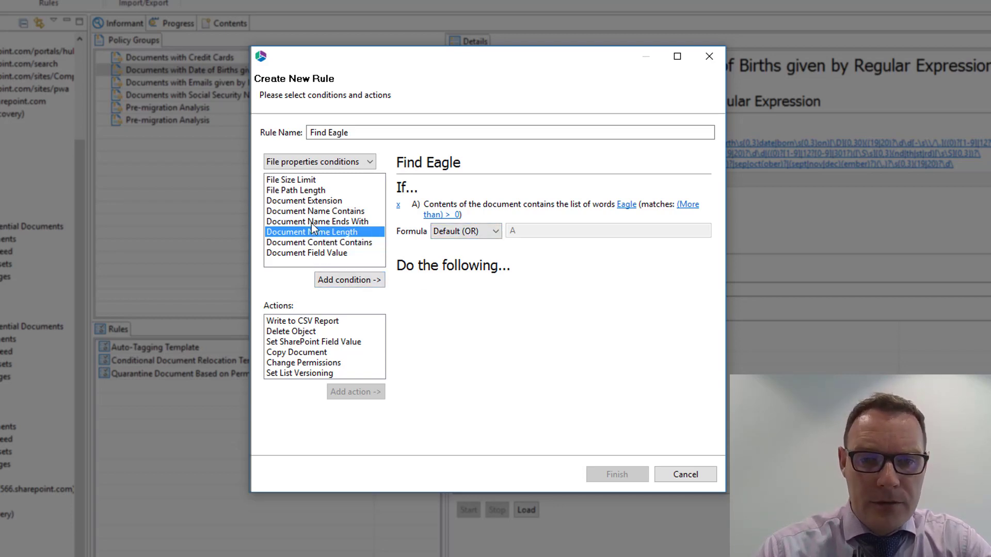
left_click(312, 212)
left_click(347, 280)
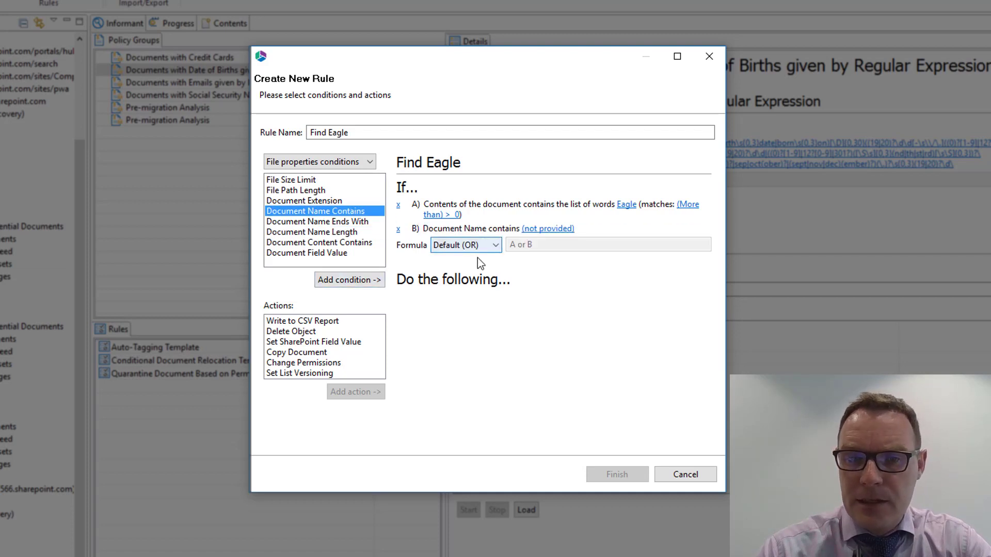
left_click(398, 228)
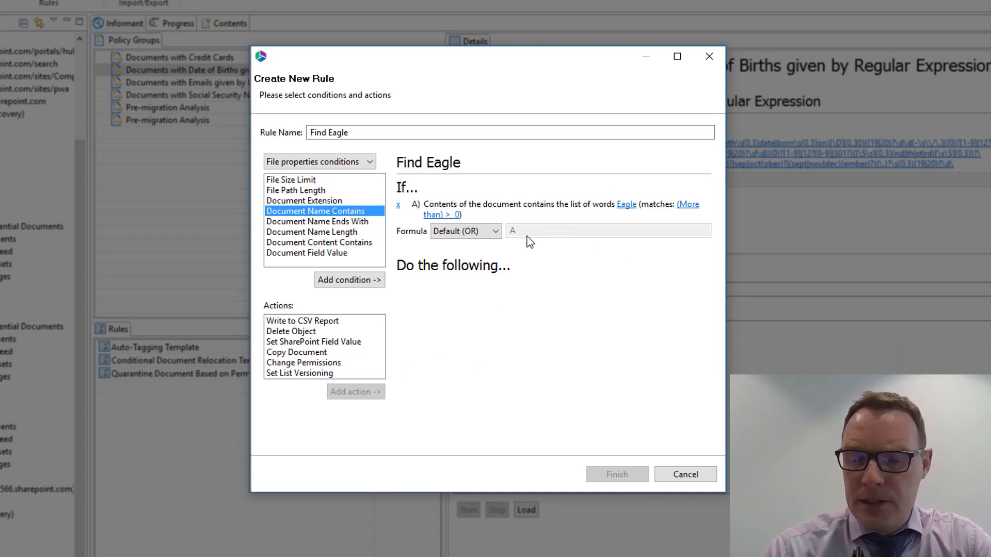
- Look over the available rule actions and add Write to CSV Report to the Find Eagle rule
left_click(296, 324)
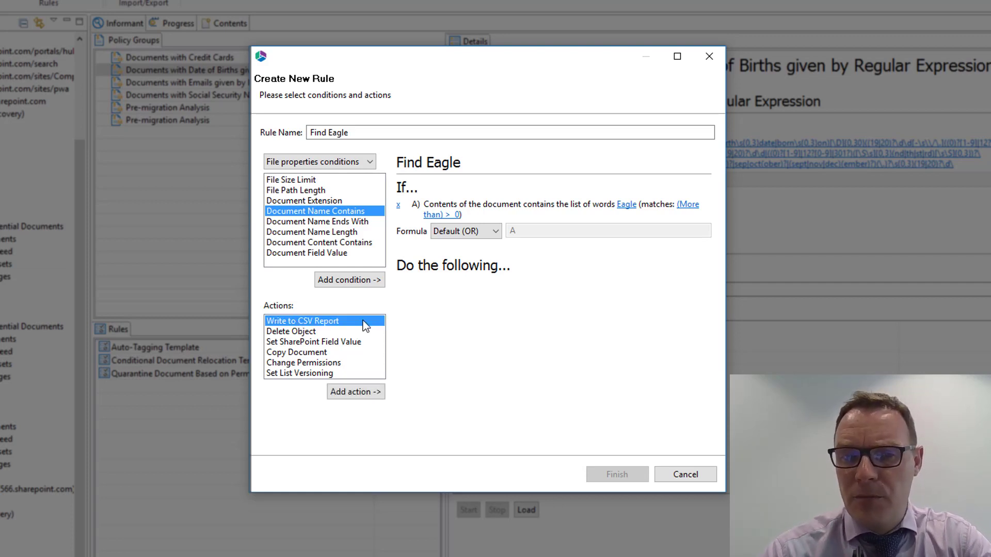
left_click(334, 334)
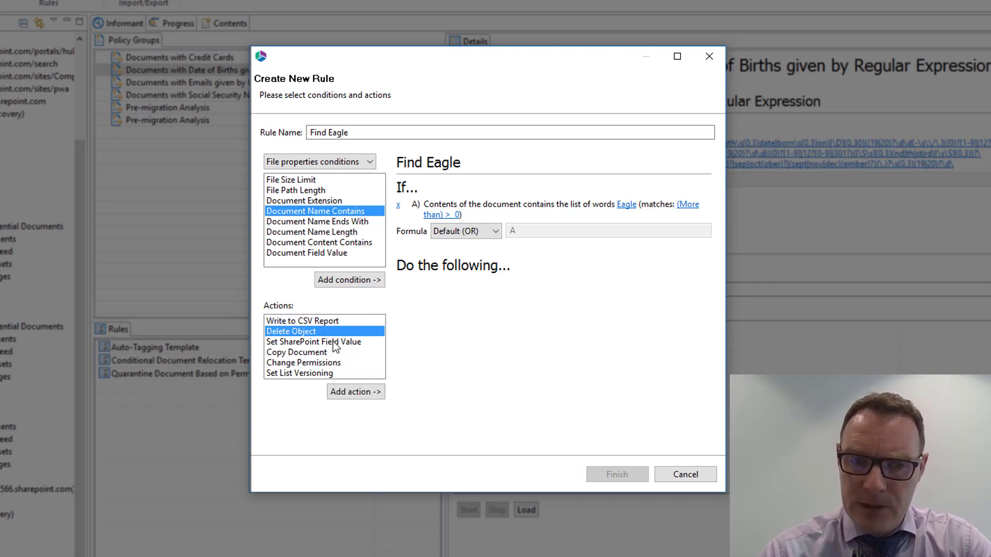
left_click(358, 342)
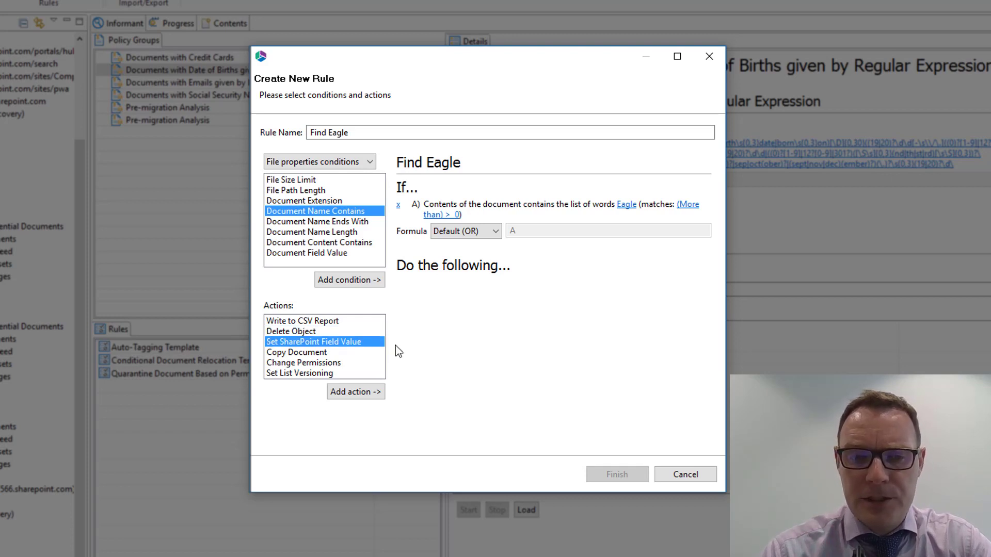
left_click(321, 353)
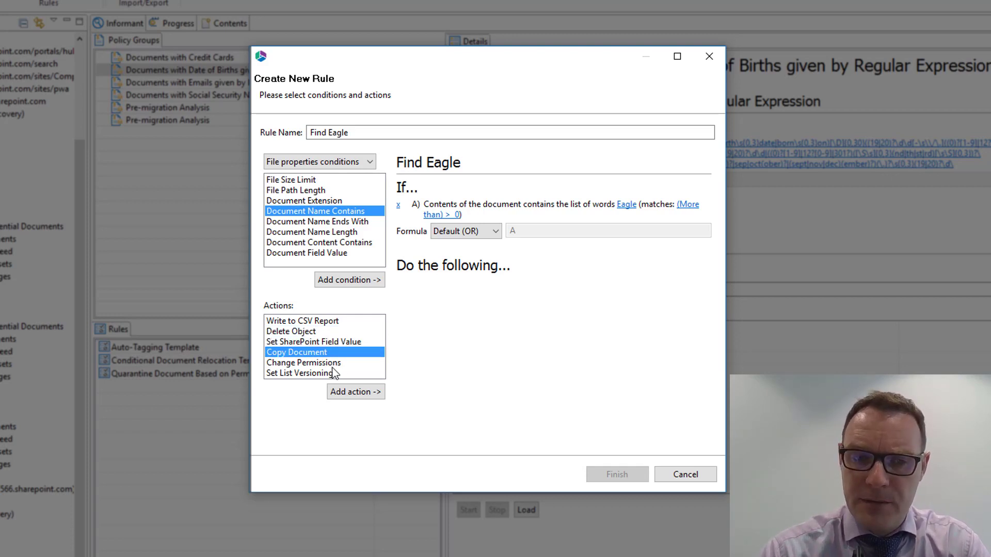
left_click(335, 364)
left_click(343, 374)
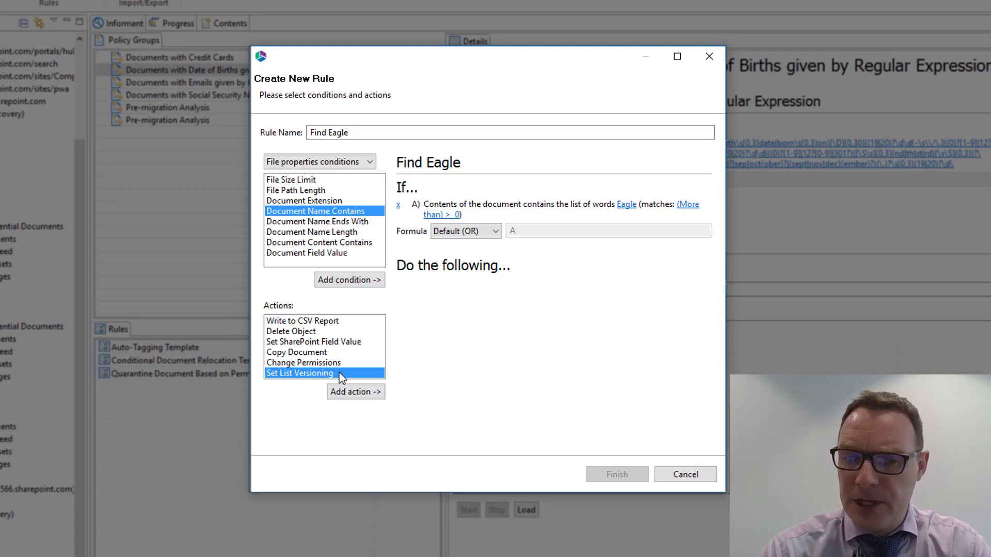
left_click(348, 322)
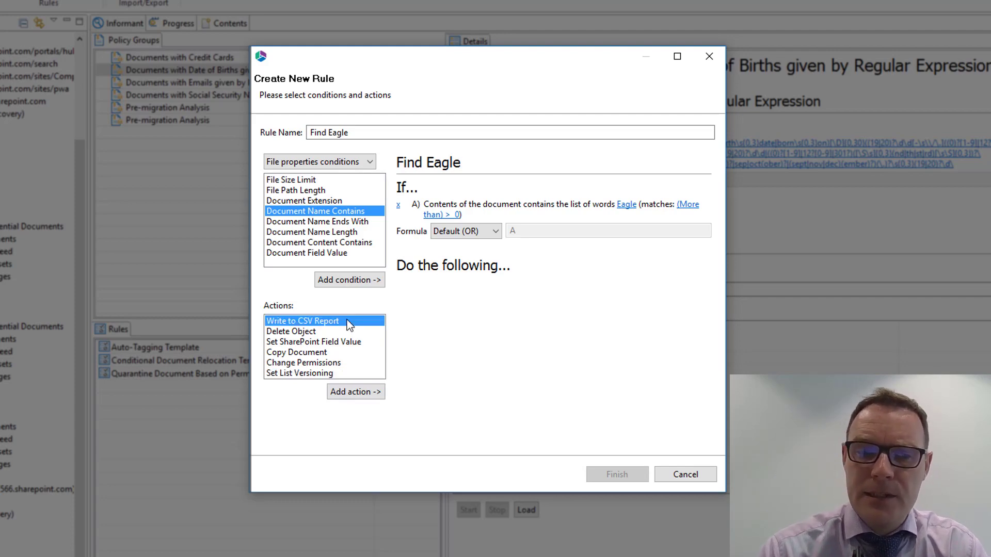
left_click(357, 392)
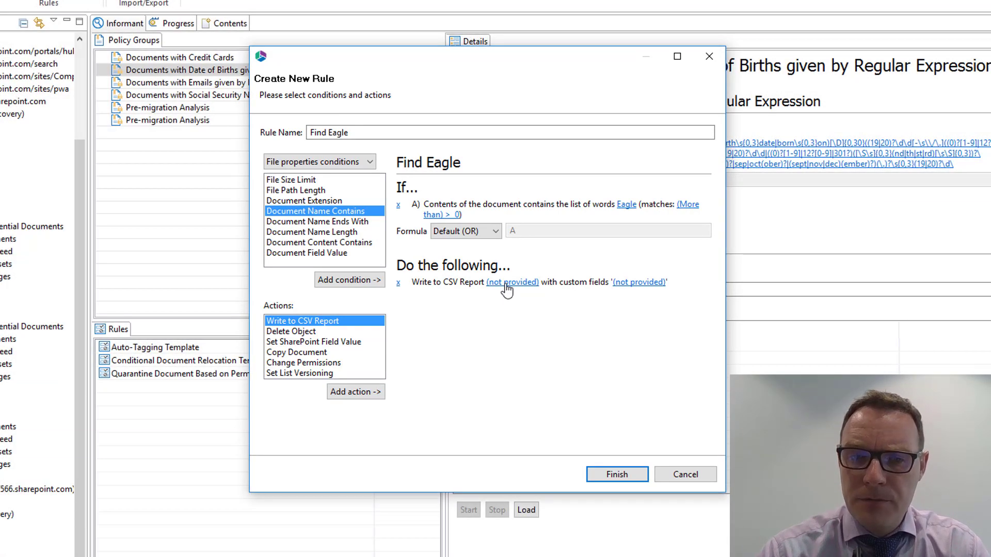
- Set the CSV report's output file to Eagle CSV on the Desktop, finish the Find Eagle rule and display its details
left_click(506, 284)
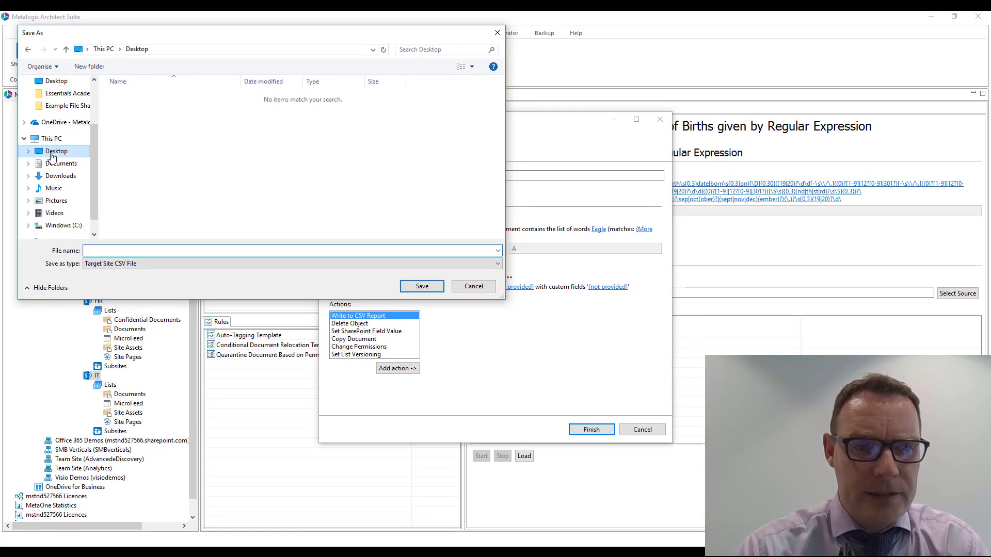
type("Ea")
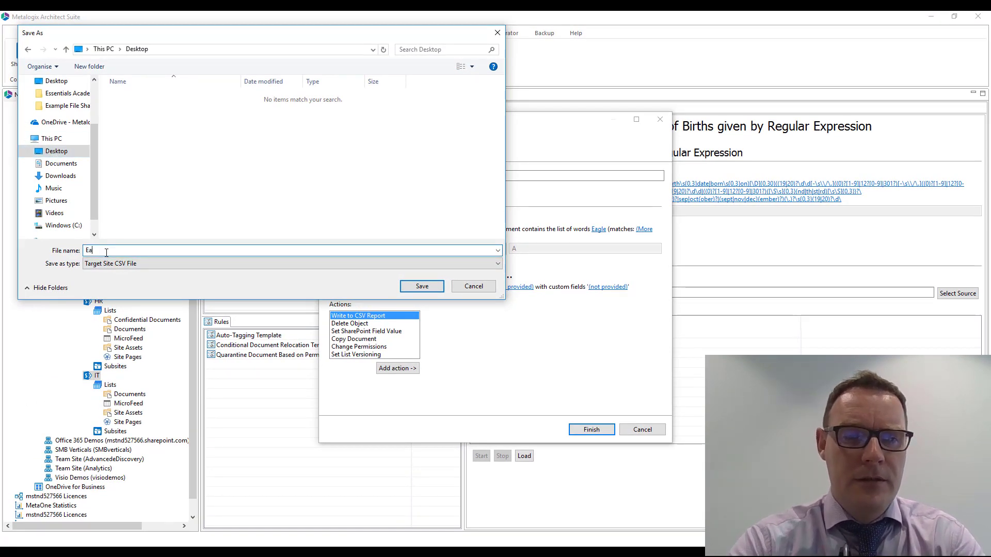
type("gle")
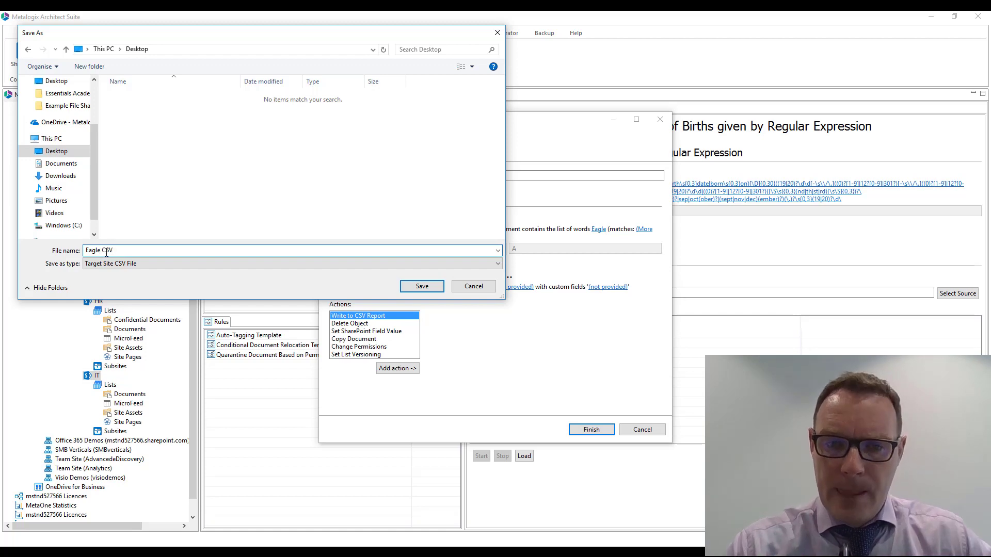
type(" CSV")
left_click(419, 287)
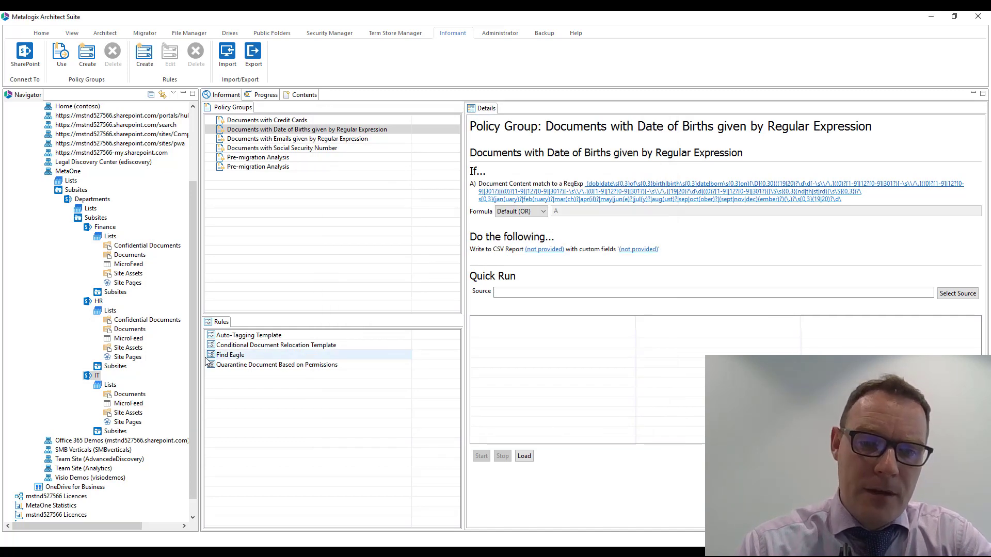
left_click(225, 357)
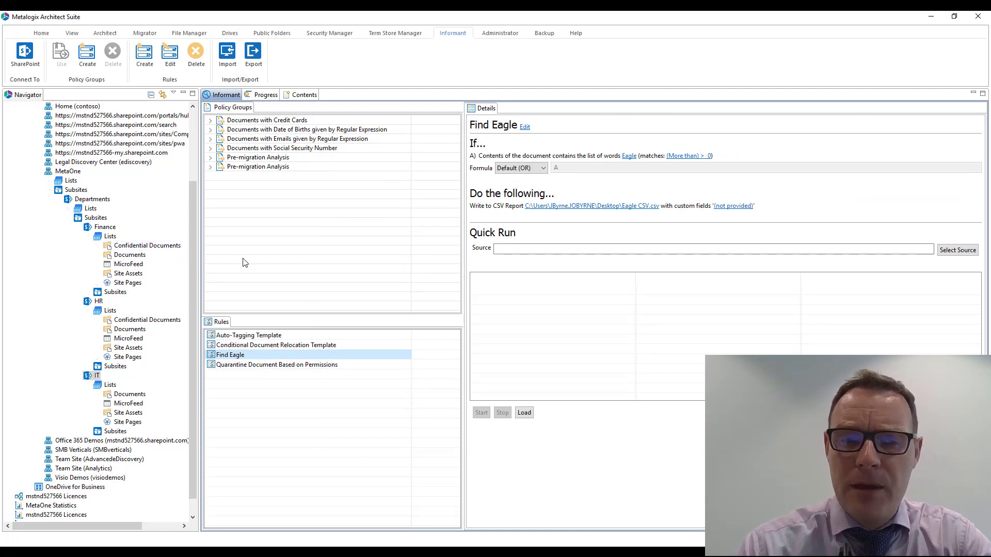
- Create a new policy group named Find Eagle
left_click(90, 54)
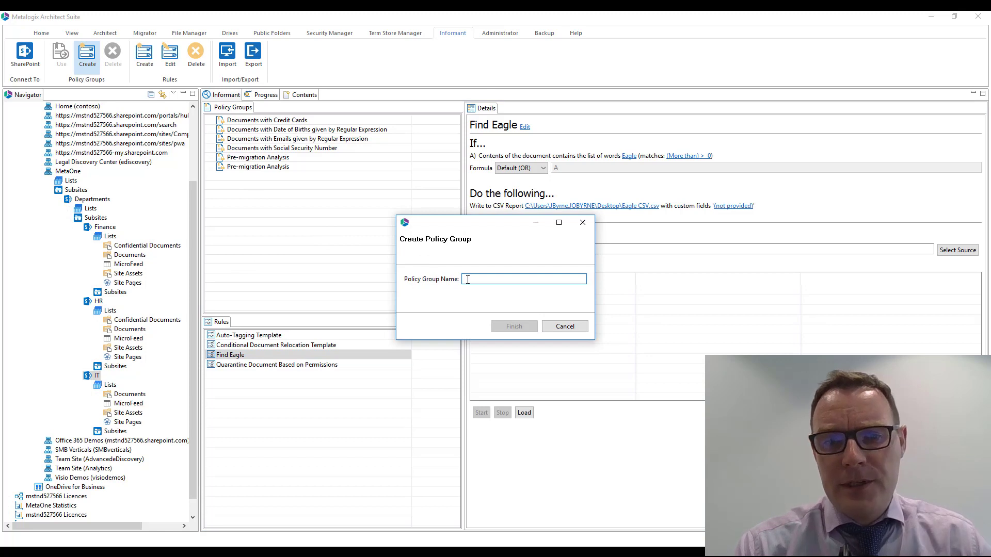
type("Find")
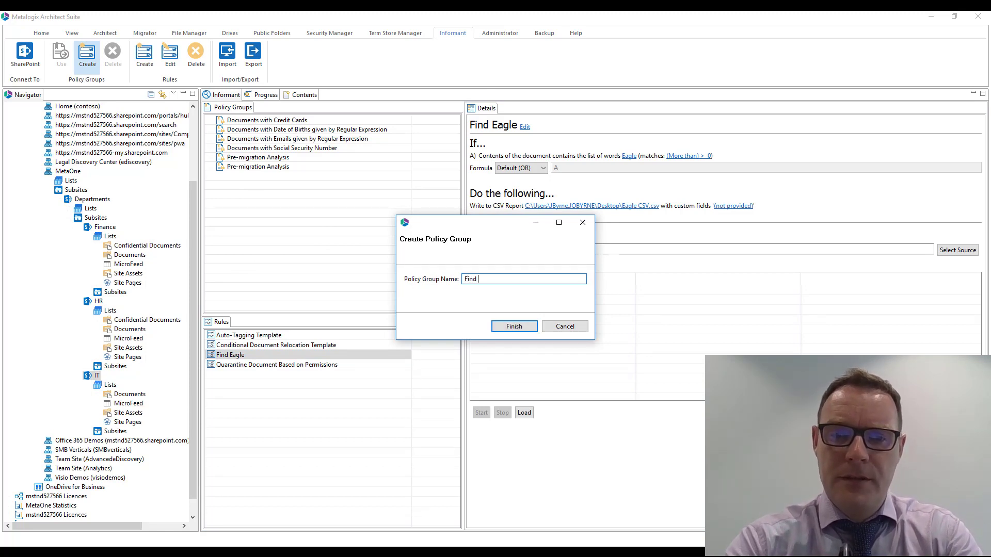
type(" Eagle")
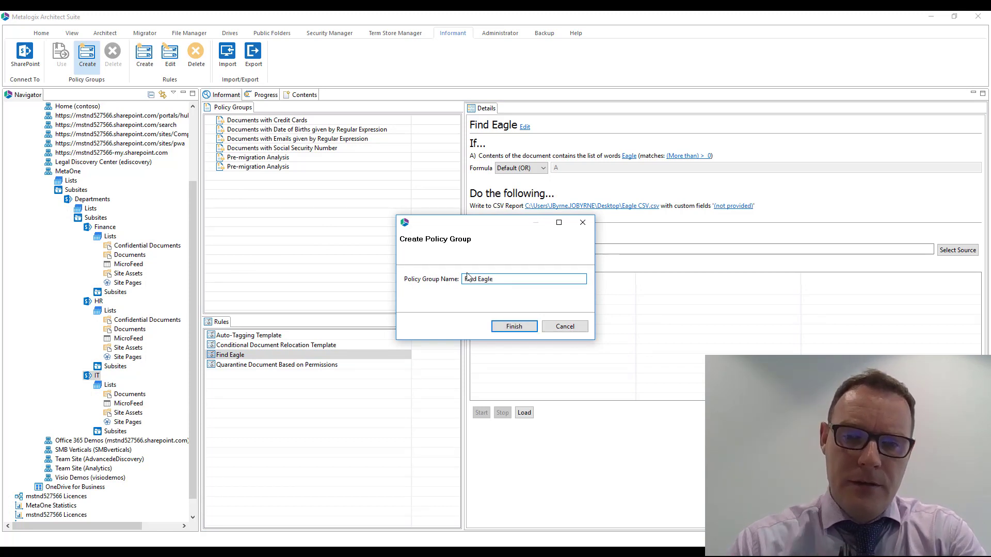
left_click(514, 326)
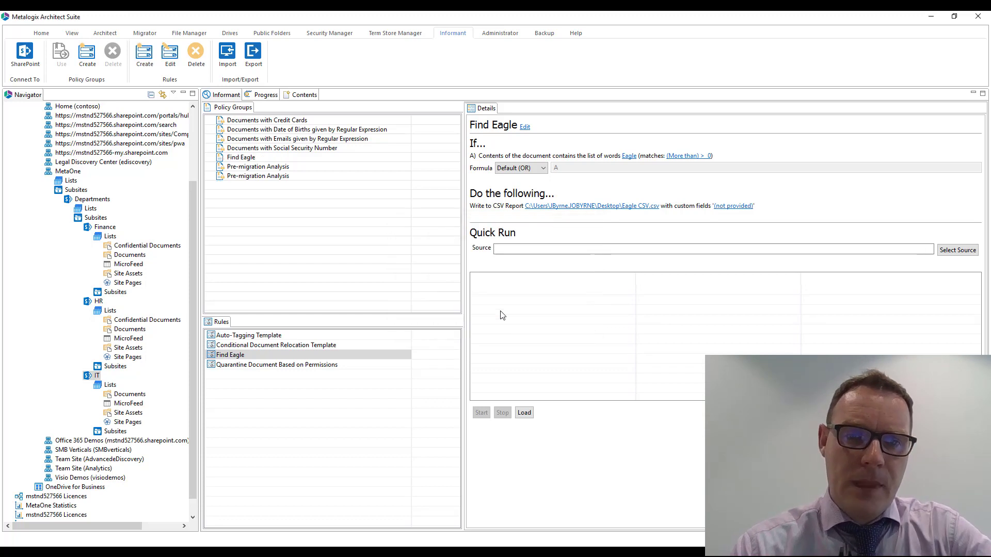
- Add the Find Eagle rule to the Find Eagle policy group and display the group's details
right_click(235, 158)
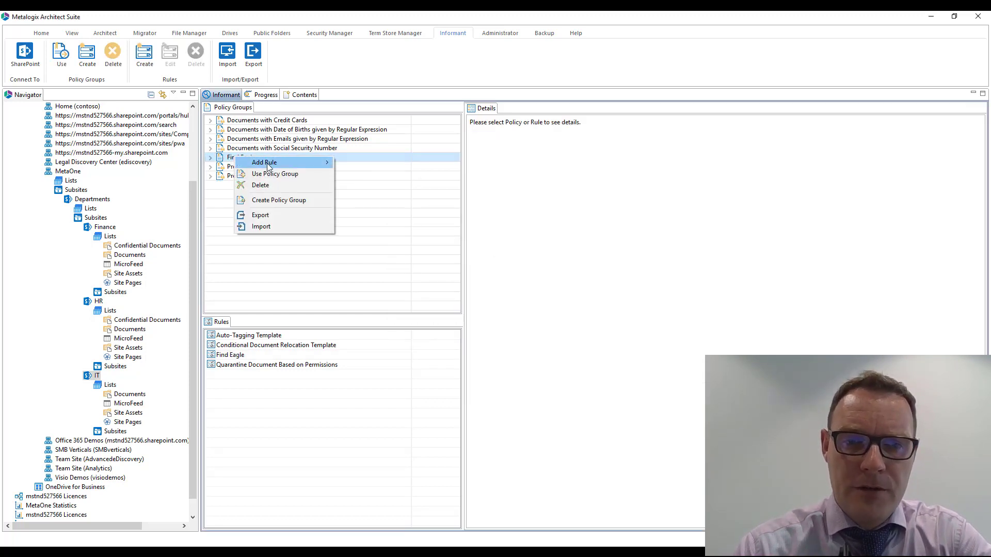
mouse_move(268, 164)
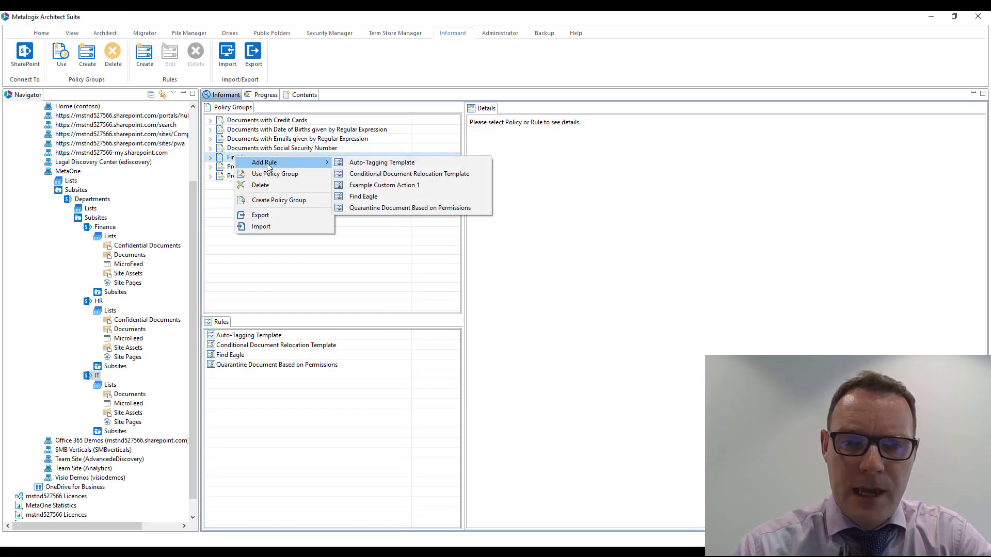
left_click(390, 196)
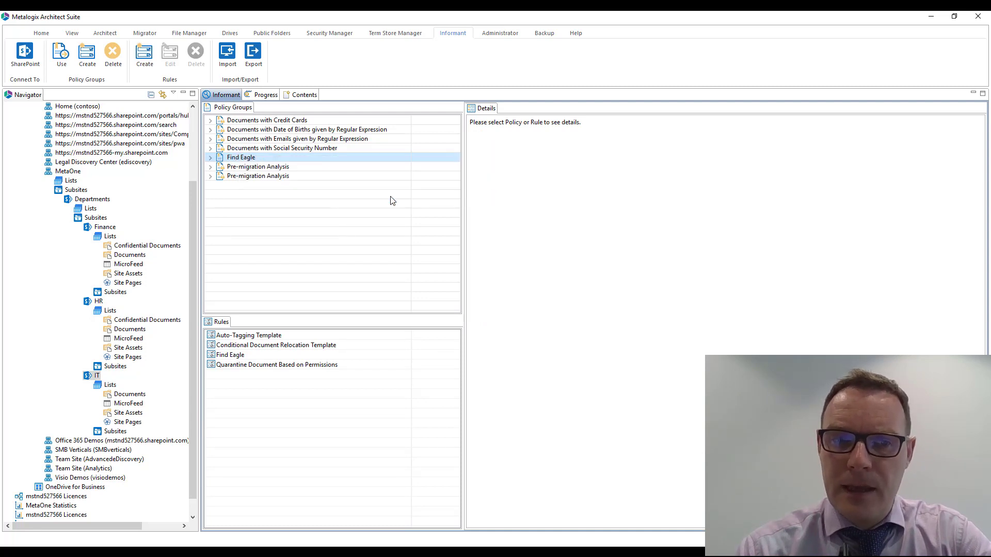
left_click(211, 158)
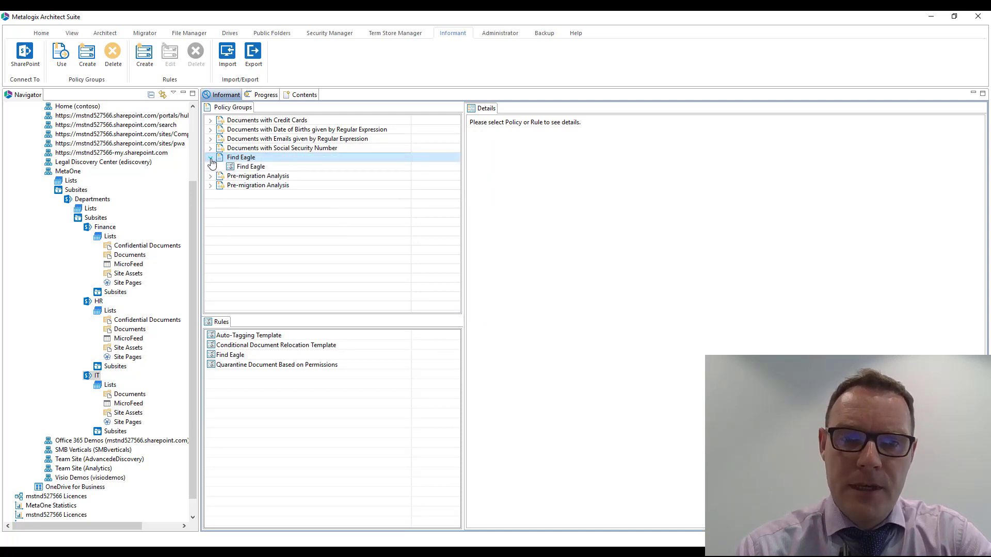
right_click(238, 158)
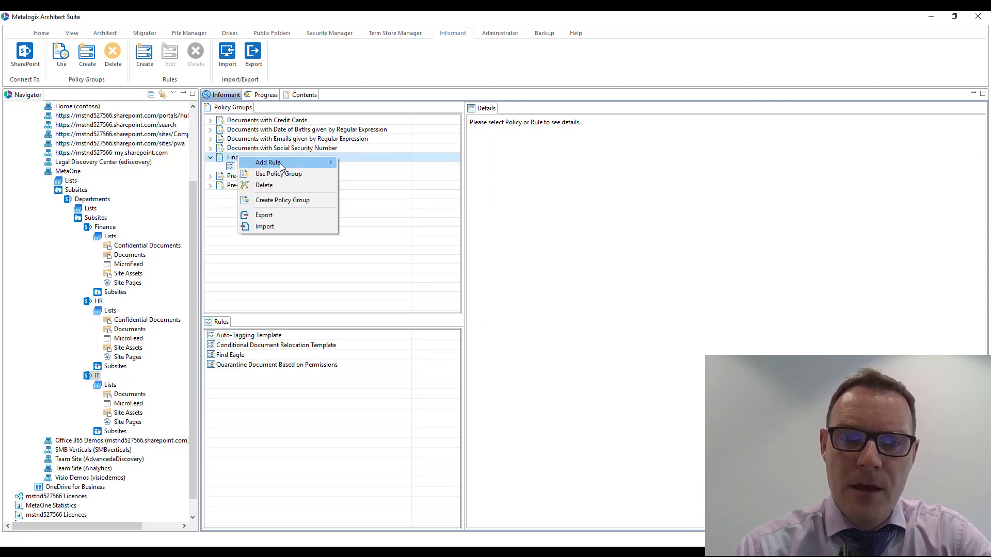
left_click(232, 161)
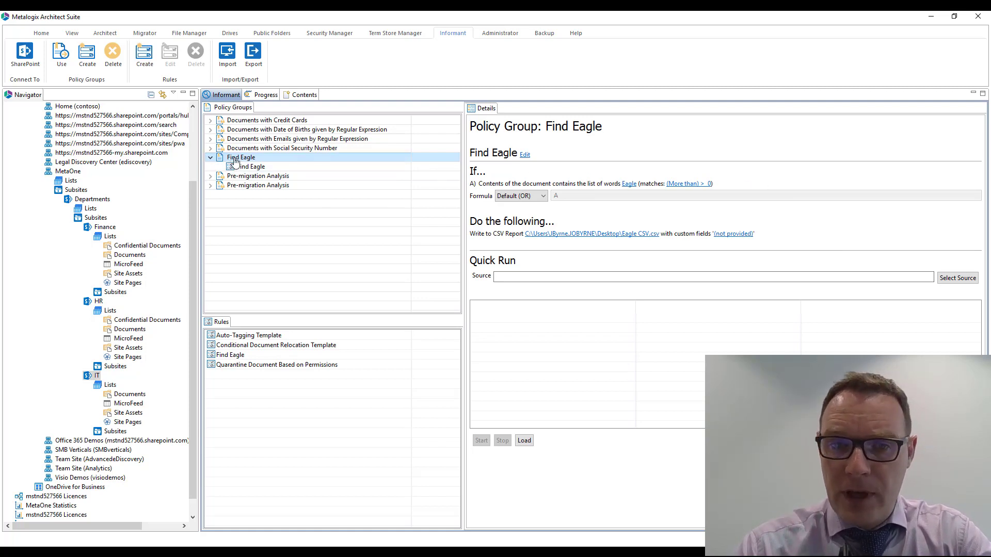
- Start choosing the quick run source for the Find Eagle policy group and set the resource type to SharePoint Site
left_click(956, 278)
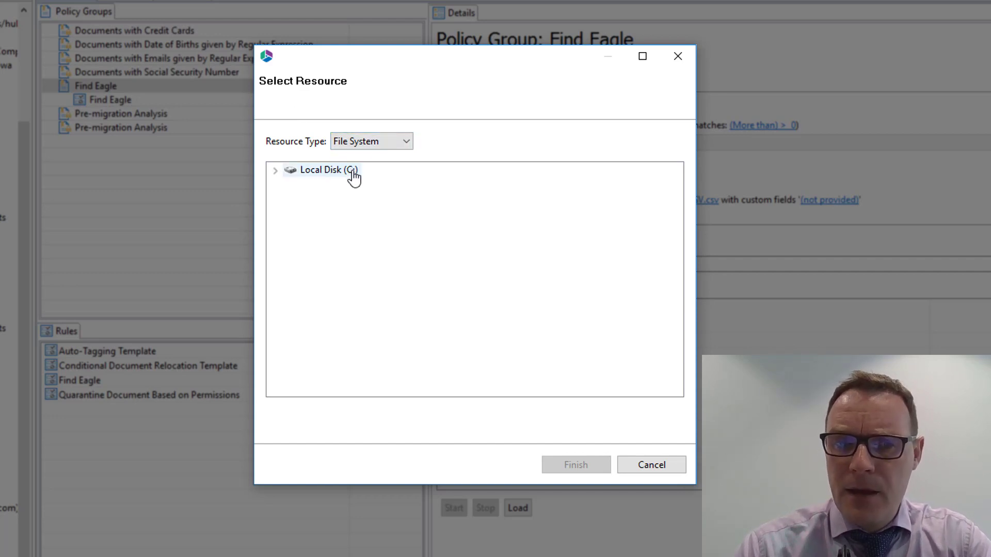
left_click(396, 142)
left_click(382, 169)
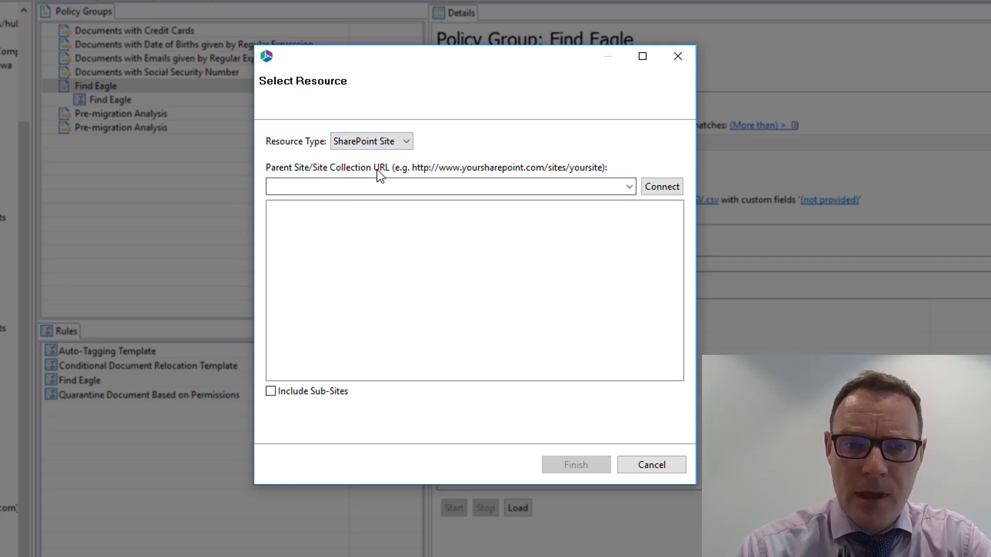
- Connect to the metaone/departments/it site collection URL and choose the IT site as the quick run source
left_click(628, 186)
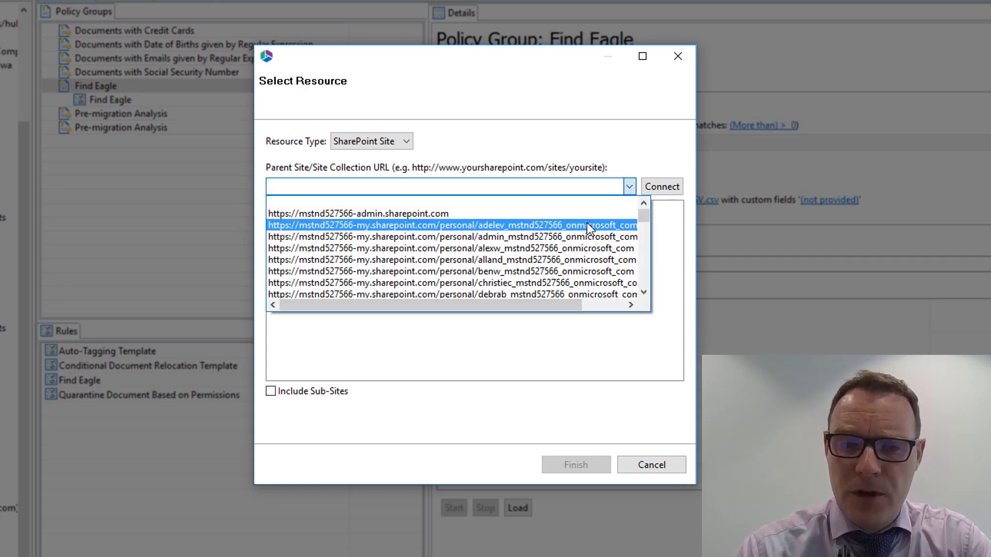
scroll(594, 244, "down", 5)
scroll(594, 244, "down", 3)
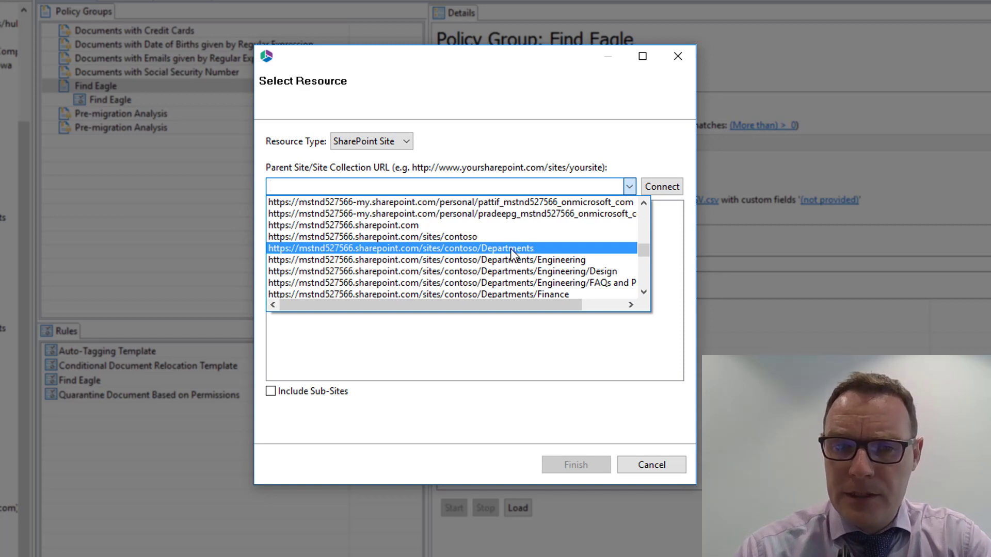
scroll(510, 250, "down", 5)
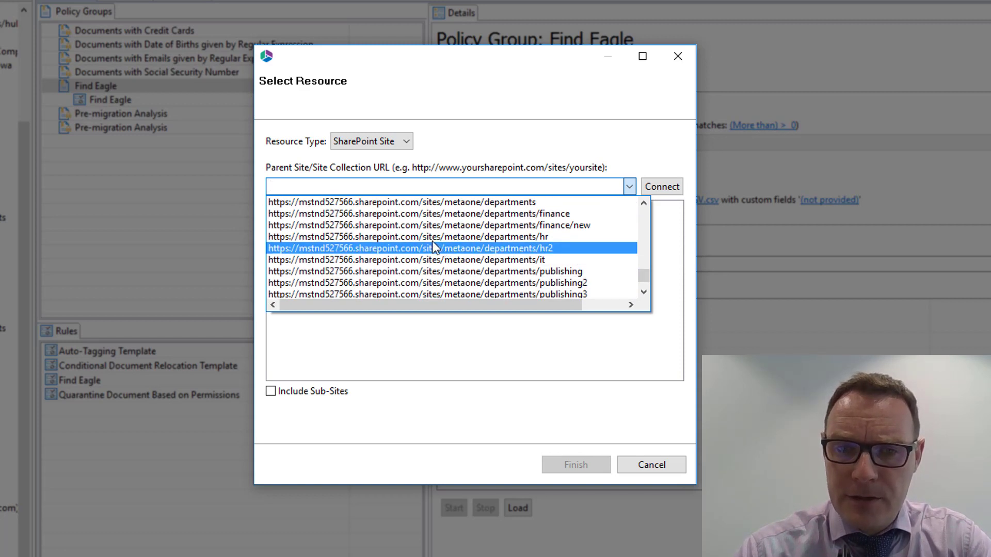
scroll(426, 238, "down", 2)
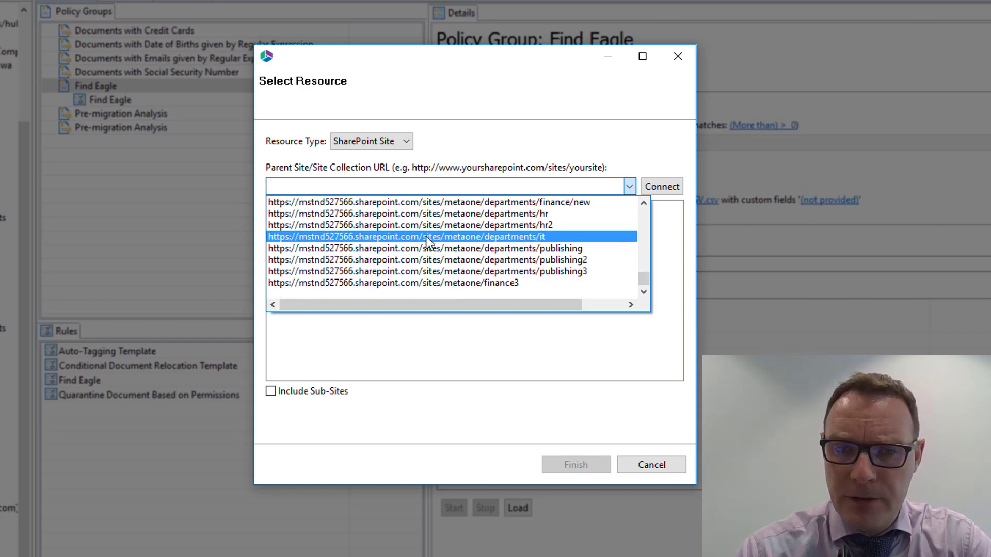
scroll(428, 239, "up", 5)
scroll(447, 252, "down", 3)
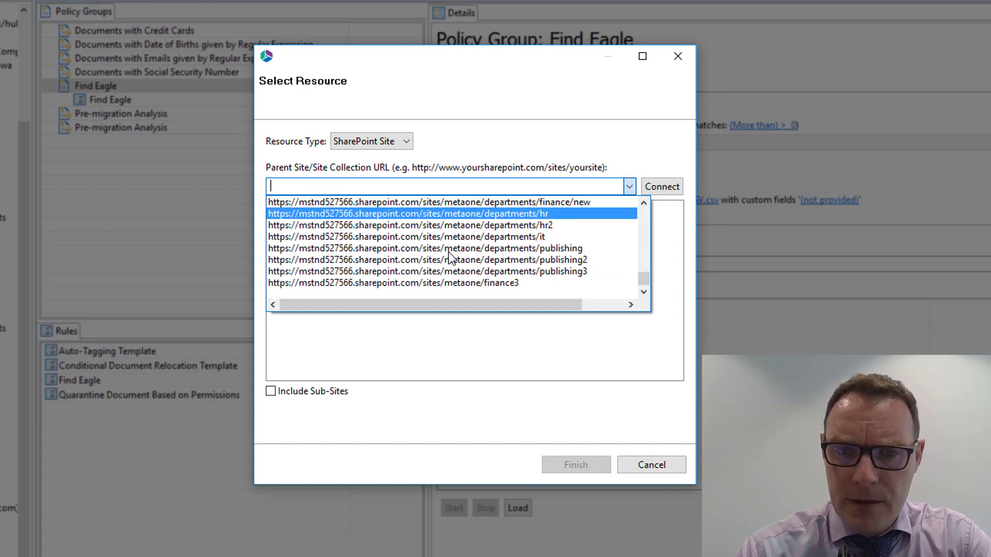
left_click(481, 237)
left_click(653, 187)
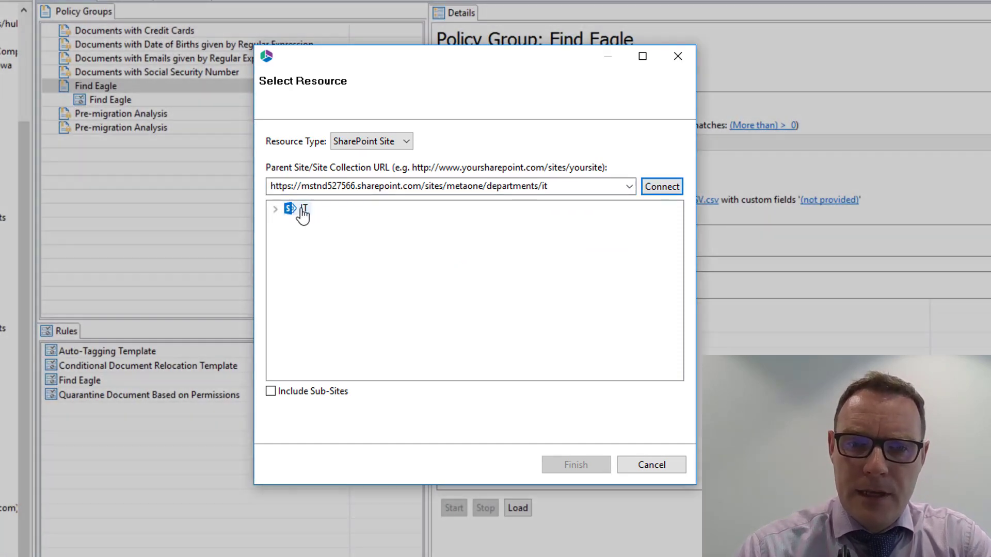
left_click(304, 209)
left_click(576, 464)
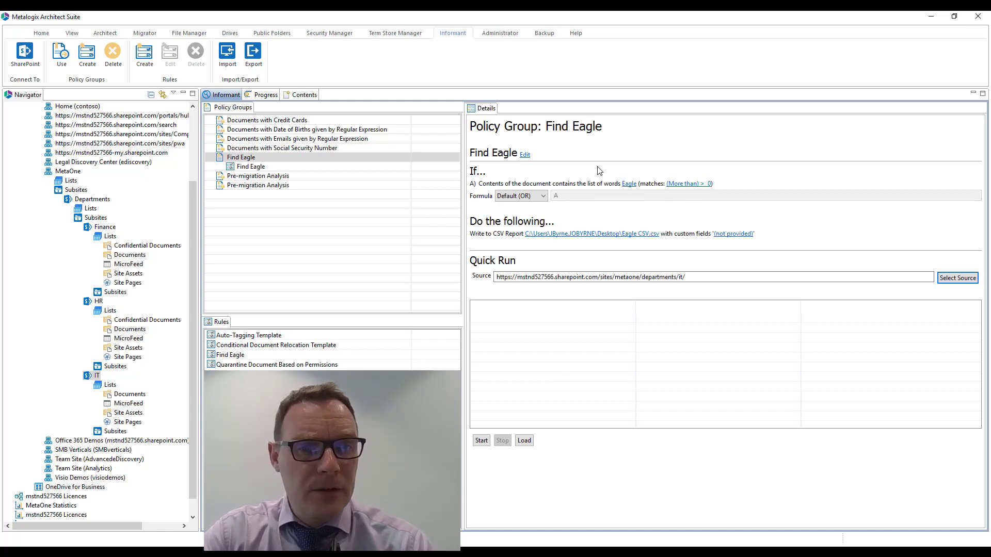
- Run the Find Eagle policy group on the IT site and open the Eagle CSV.csv report from the desktop in Excel
left_click(481, 440)
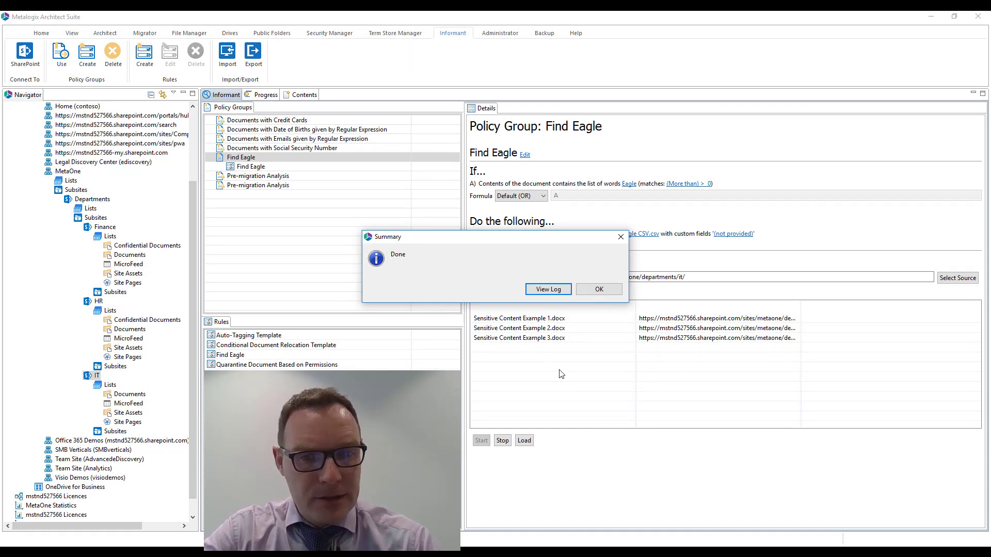
left_click(598, 290)
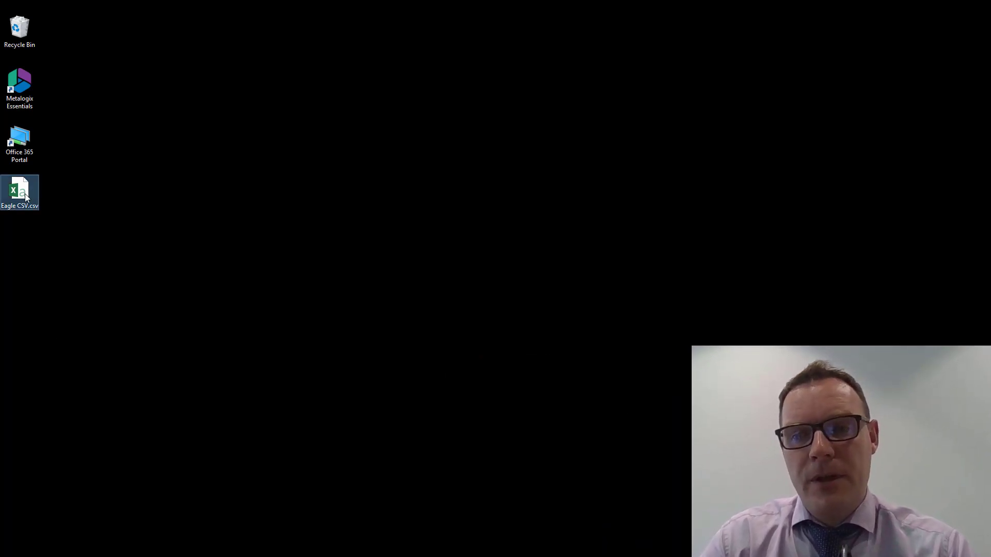
double_click(23, 194)
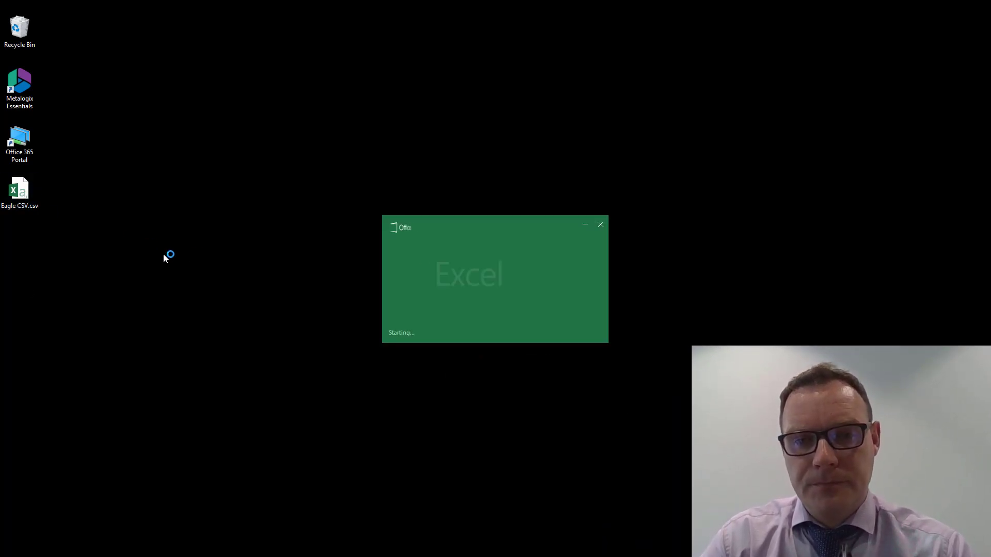
double_click(305, 119)
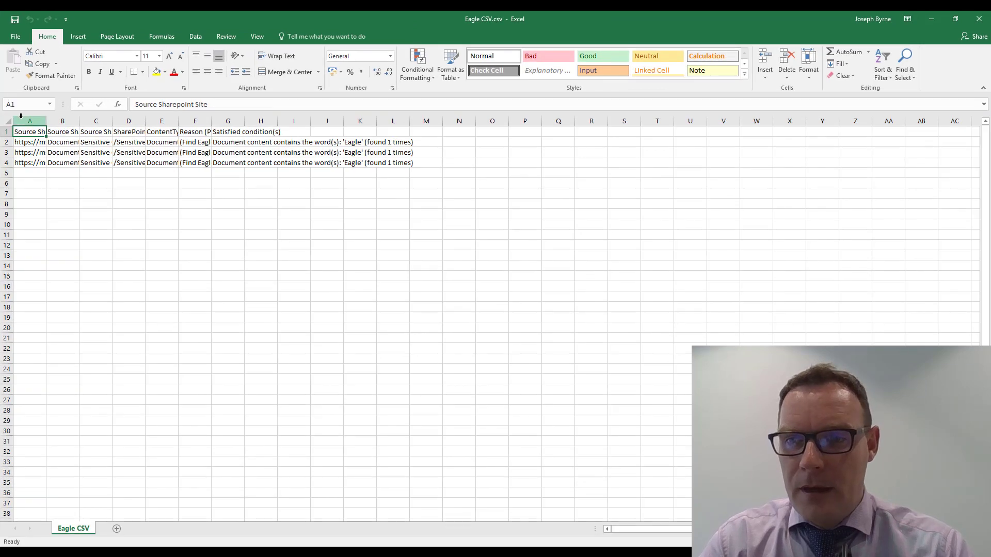
- Widen columns A through I of the report together so their contents are readable
left_click(32, 122)
left_click(290, 120, "shift")
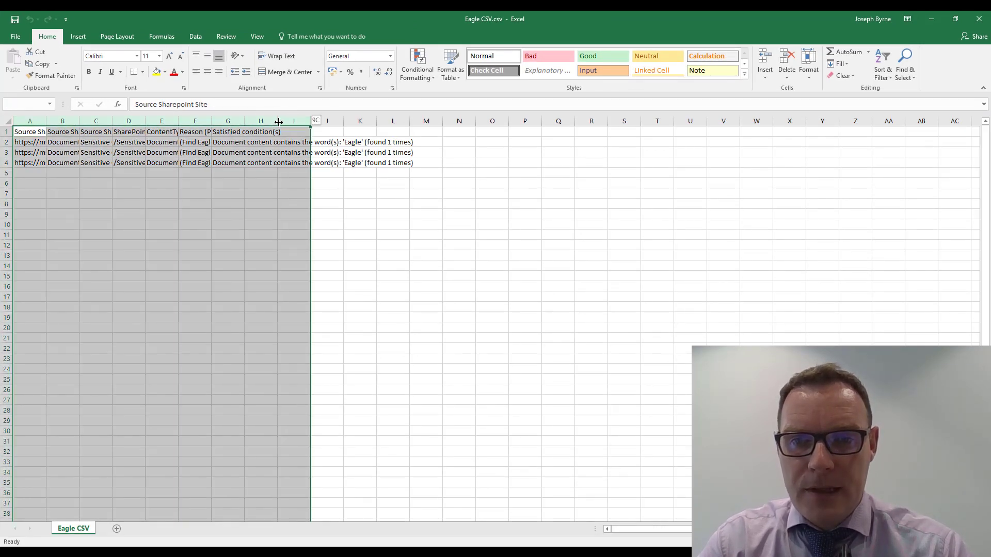
left_click_drag(310, 121, 407, 121)
left_click(227, 154)
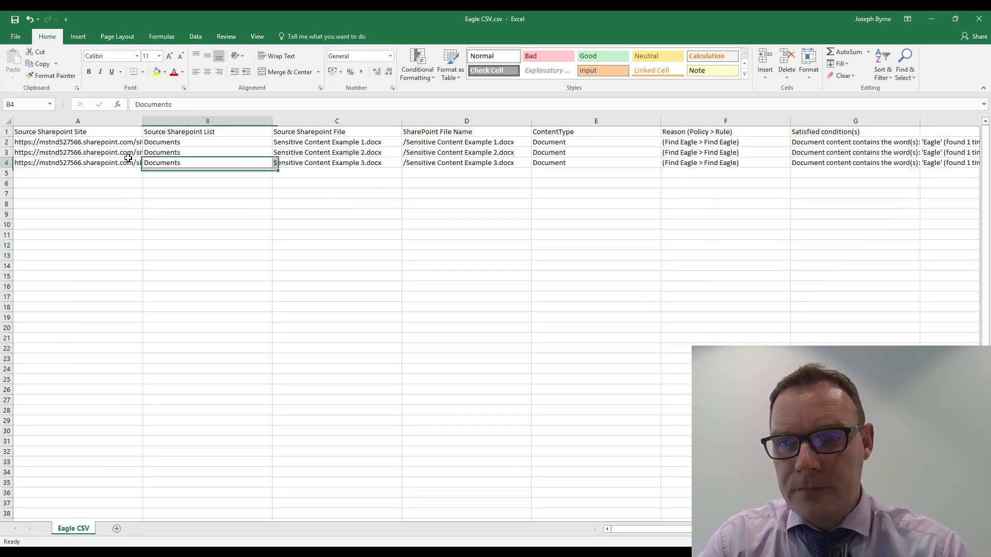
- Examine the report's site, list, file name, policy and rule reason, and satisfied condition entries for the matched documents
left_click(108, 142)
left_click(194, 142)
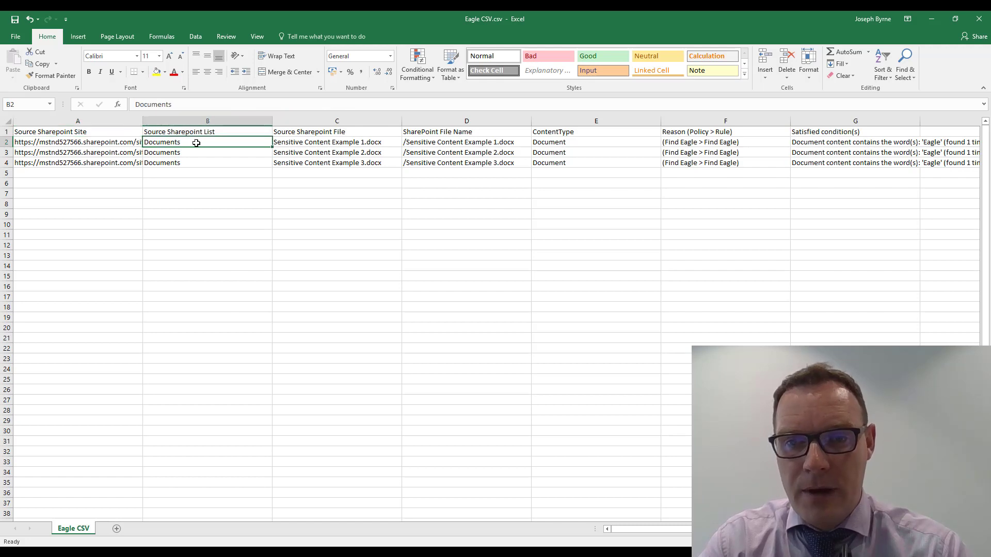
left_click(330, 144)
left_click(357, 155)
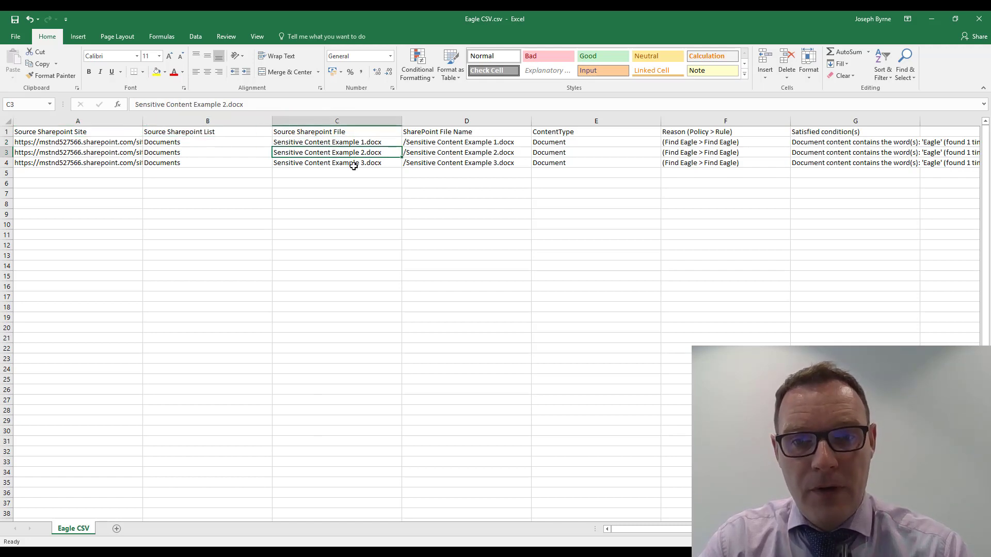
left_click(355, 164)
left_click(452, 143)
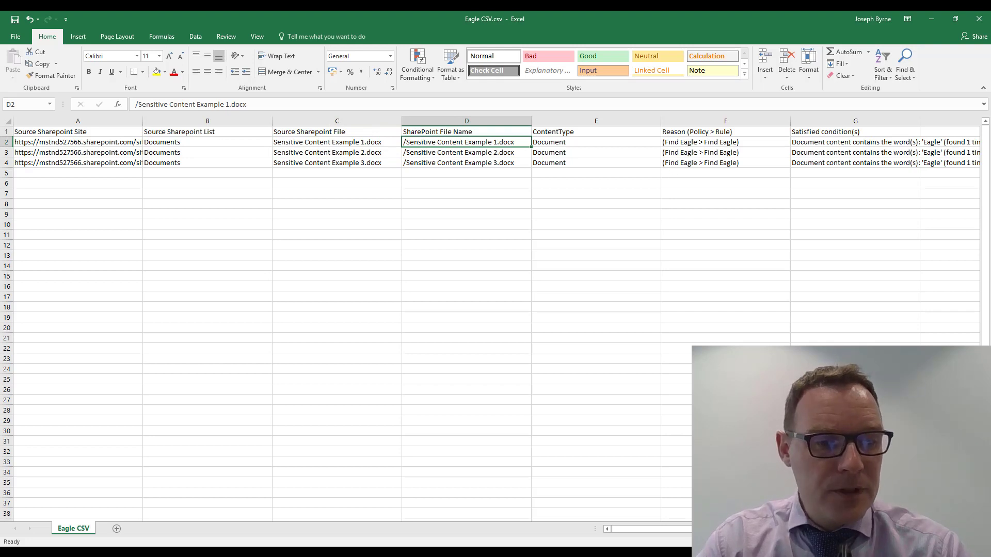
scroll(95, 254, "right", 5)
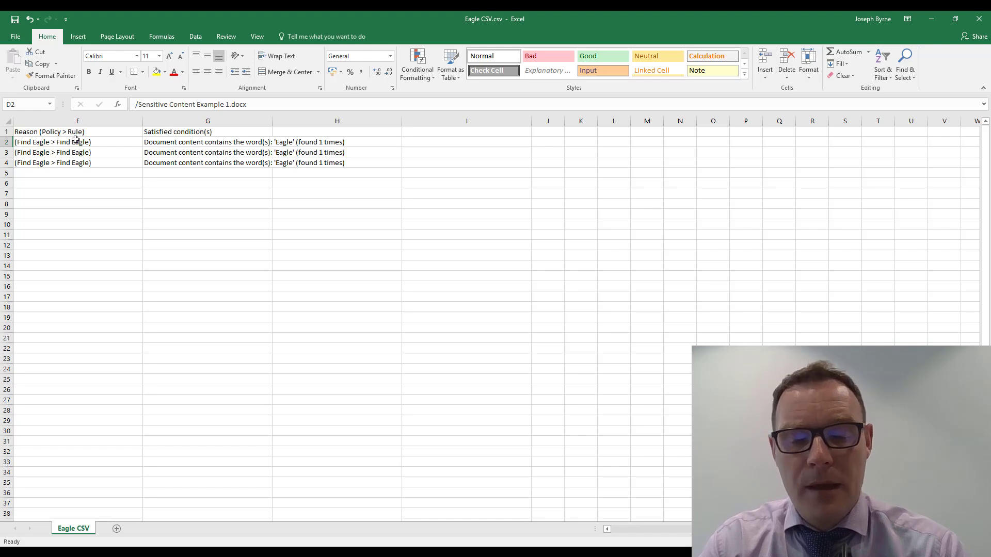
left_click(89, 145)
left_click(88, 152)
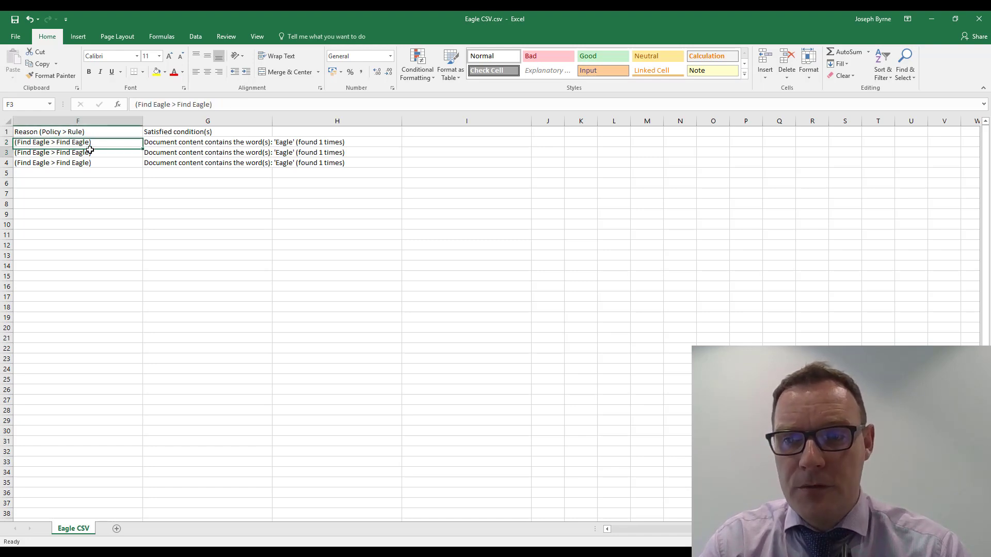
- Check the first document's satisfied condition and source site in the report, and switch back to Metalogix Architect Suite
left_click(206, 144)
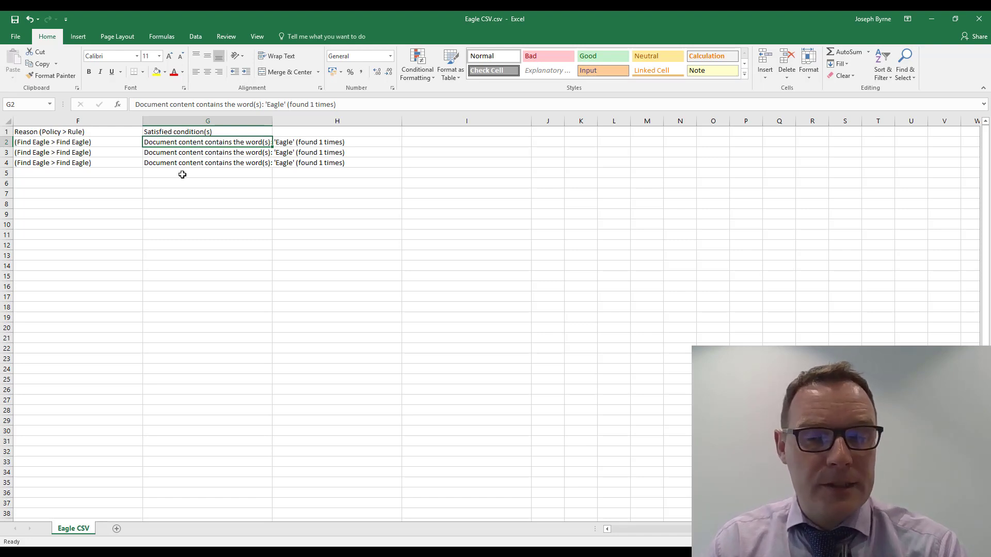
key("Home")
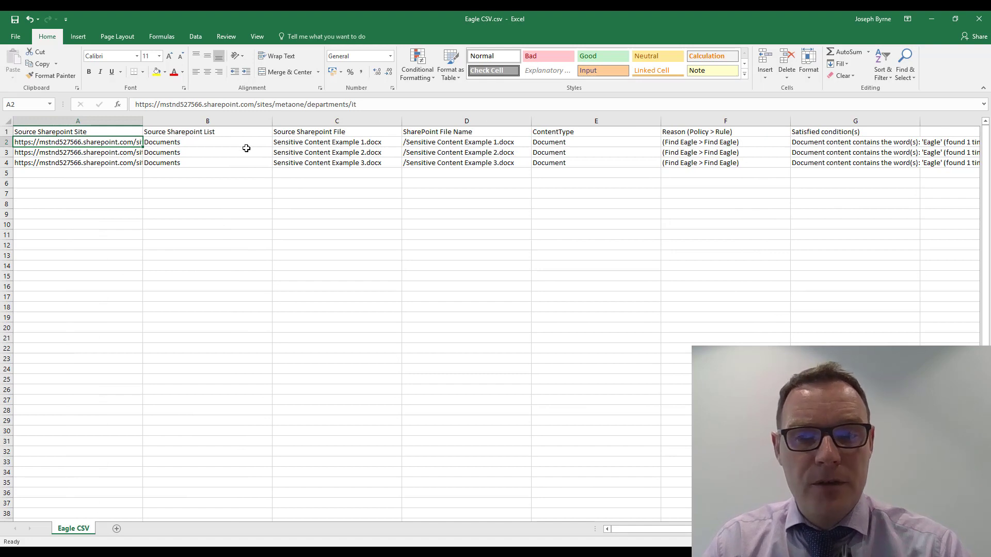
left_click(930, 19)
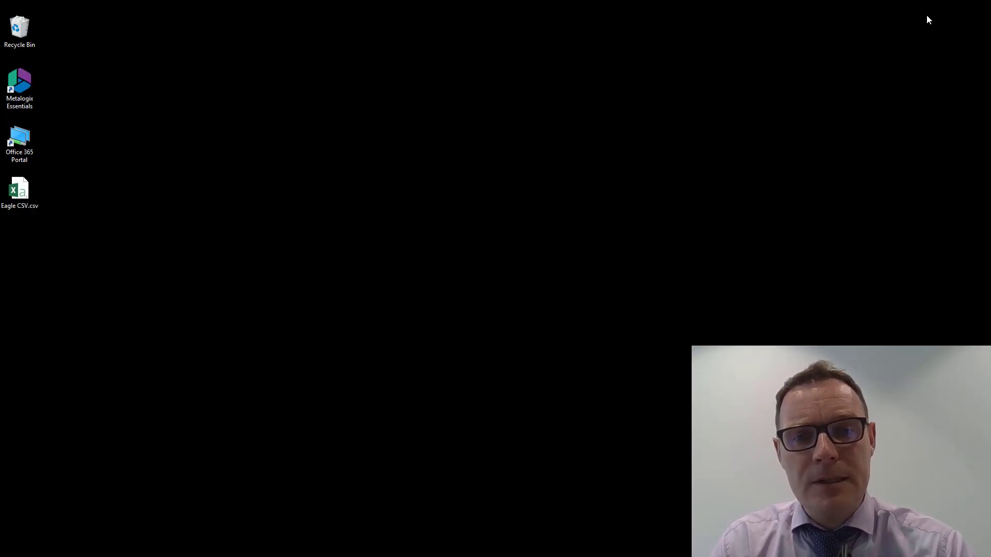
key("alt+Tab")
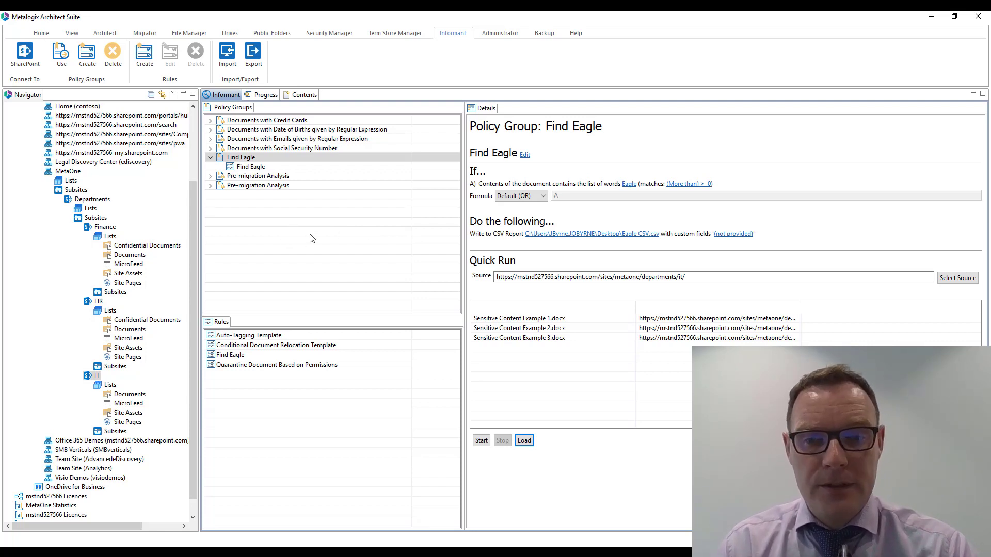
left_click(316, 219)
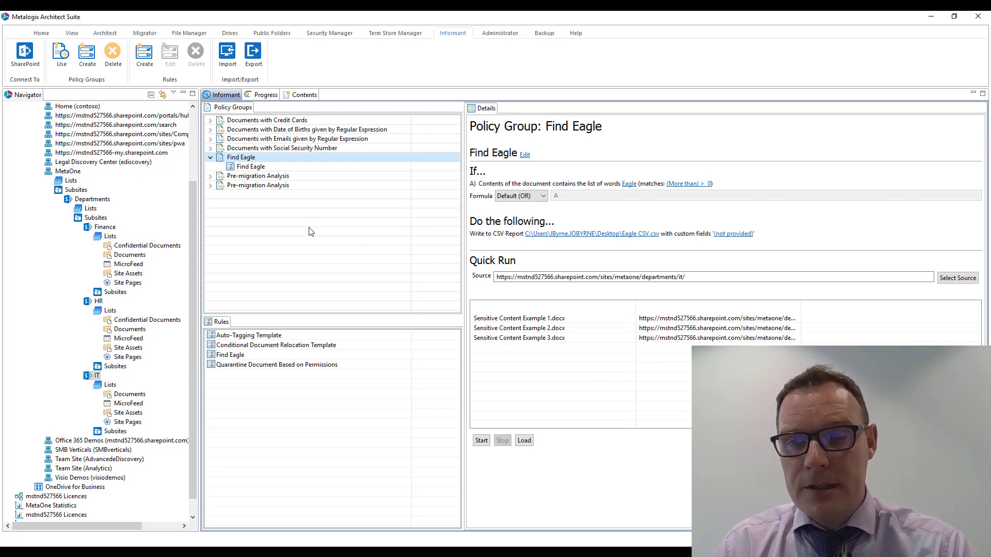
- Start a new rule named Find Serial Numbers and add the regexp-based Document Content RegExp condition to it
left_click(144, 54)
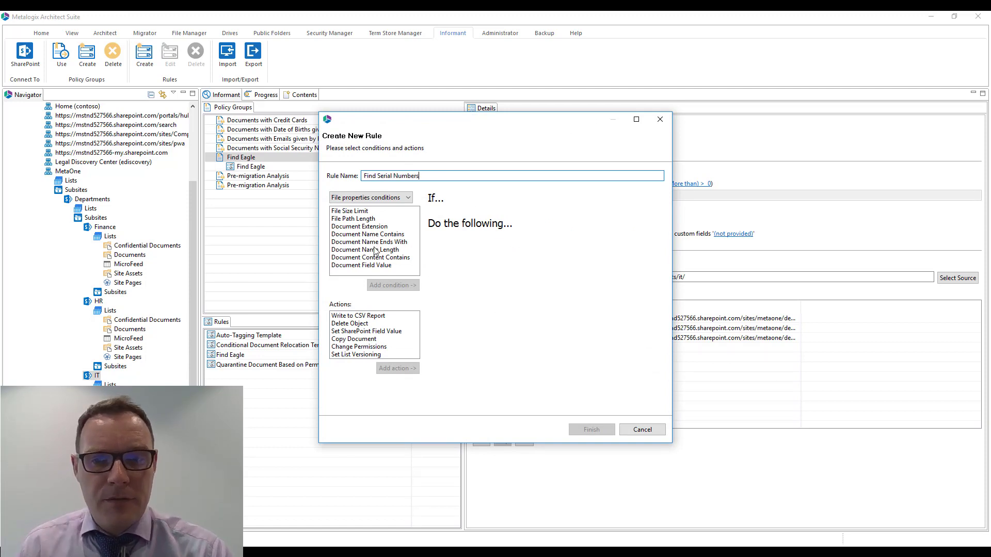
left_click(398, 200)
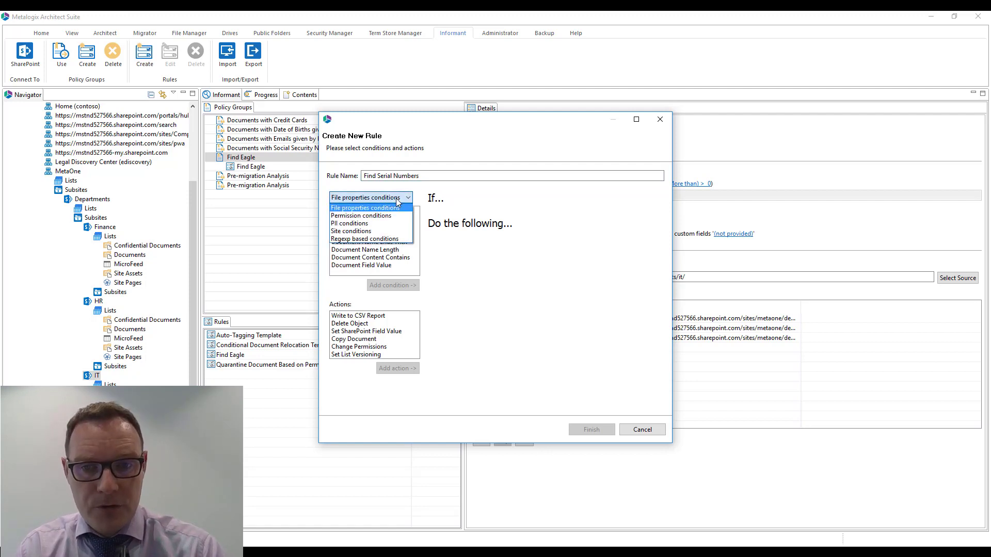
left_click(378, 239)
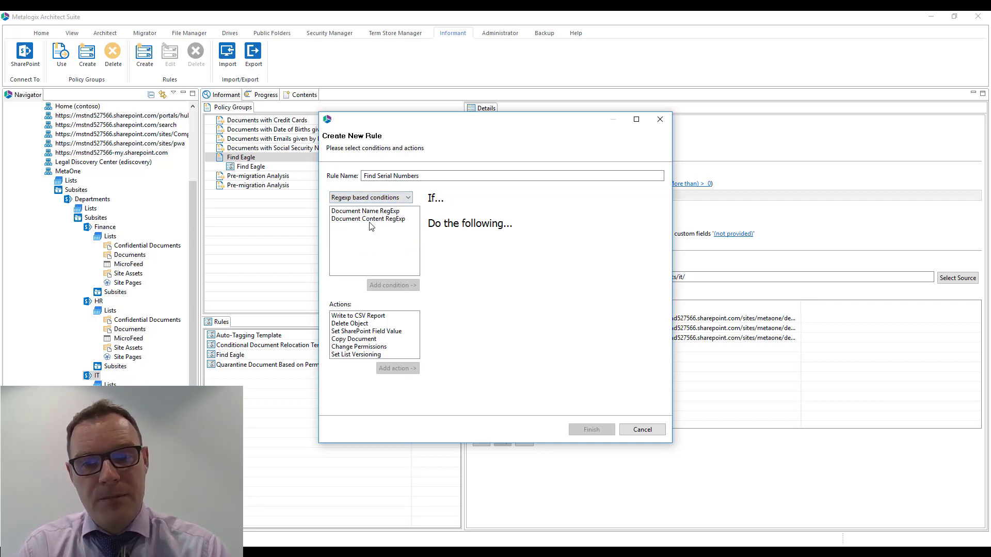
left_click(368, 220)
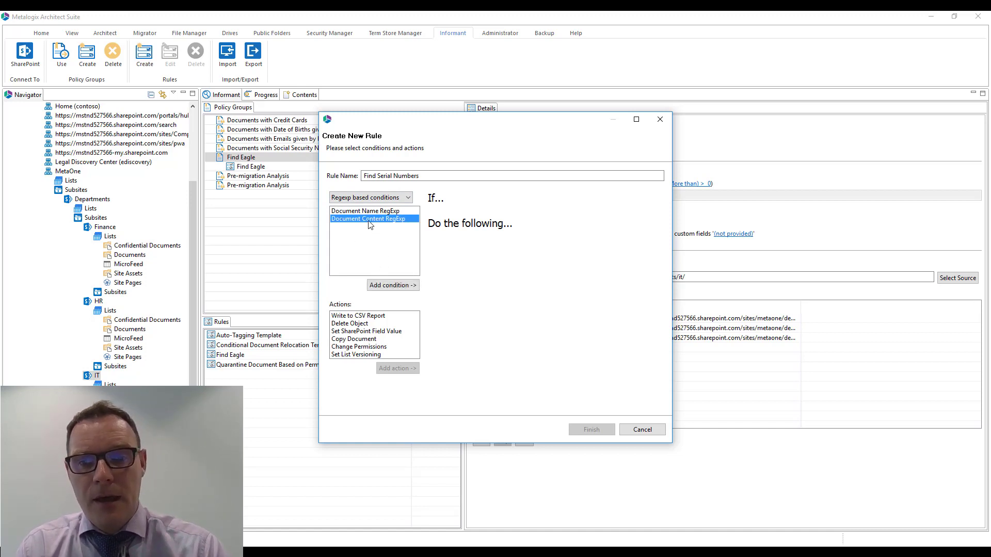
left_click(394, 286)
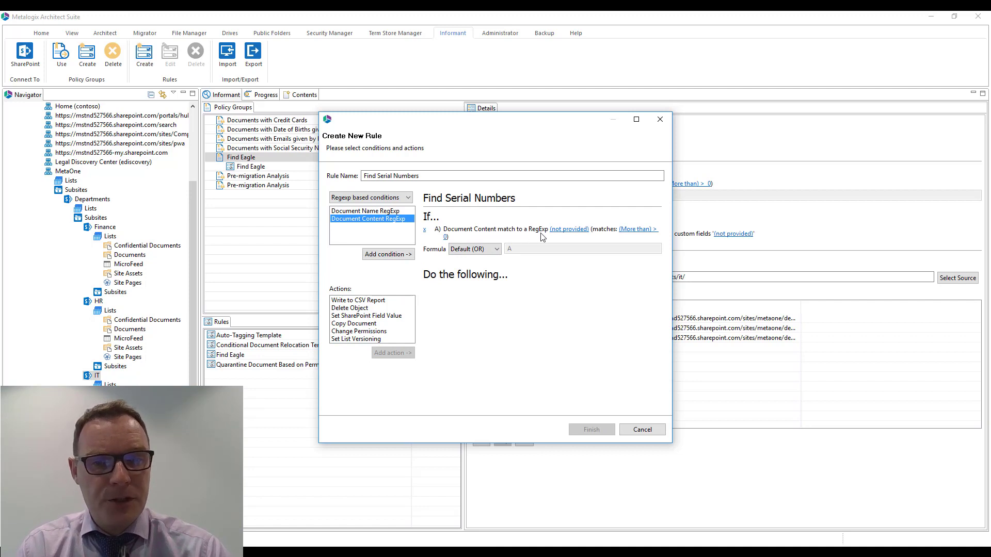
- Copy the expression [0-9]{2}-[0-9]{5}-[0-9]{6} from Notepad and set it as the condition's regular expression
left_click(569, 230)
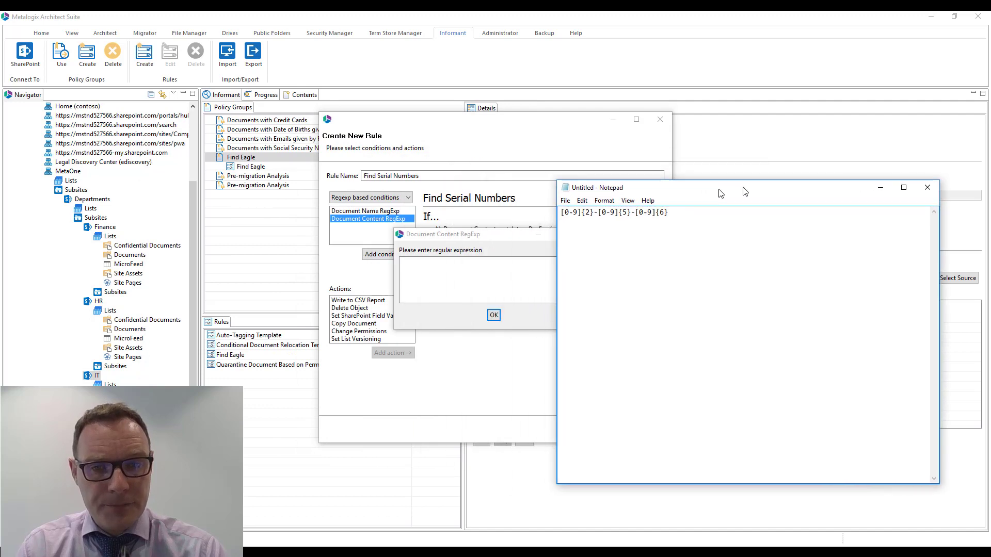
left_click_drag(745, 192, 794, 243)
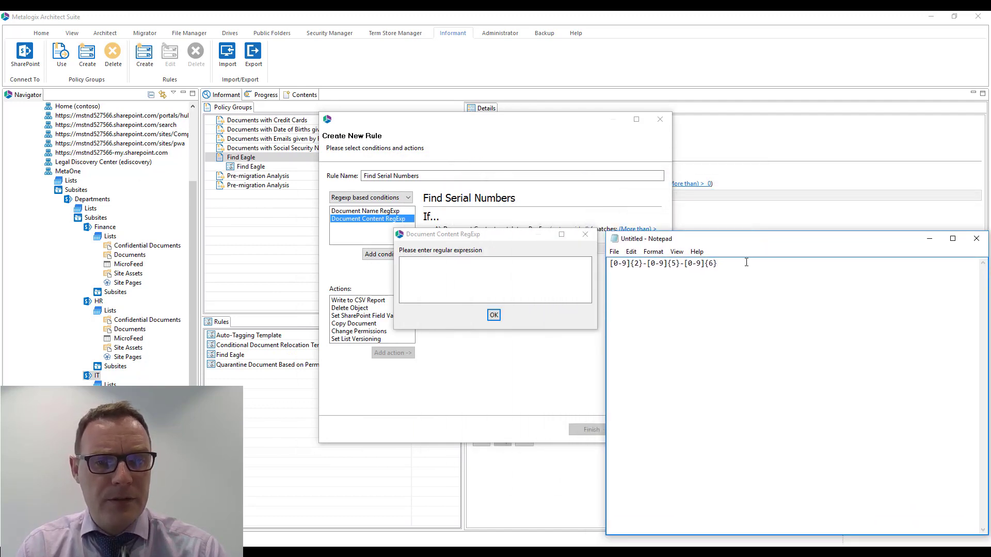
left_click_drag(734, 272, 596, 267)
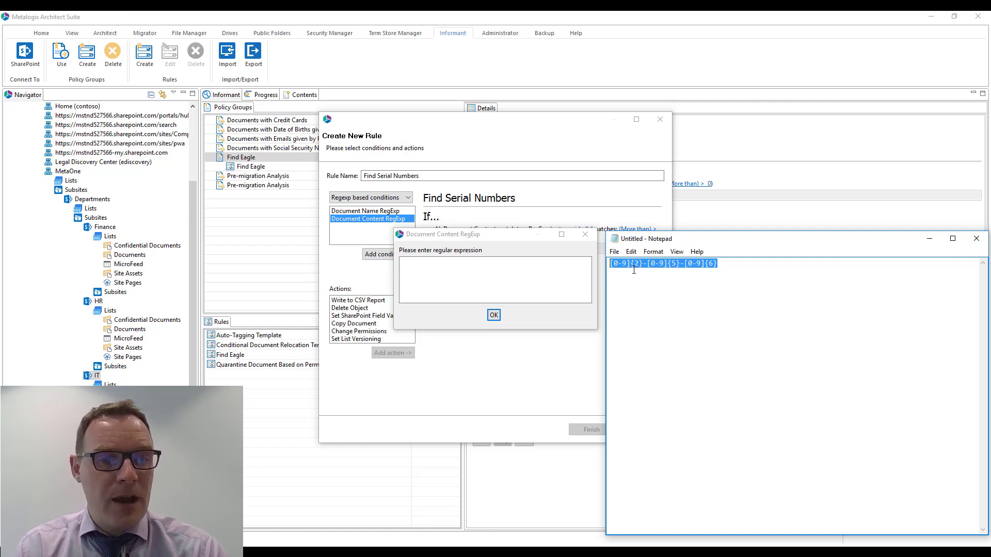
right_click(671, 264)
left_click(722, 305)
left_click(450, 283)
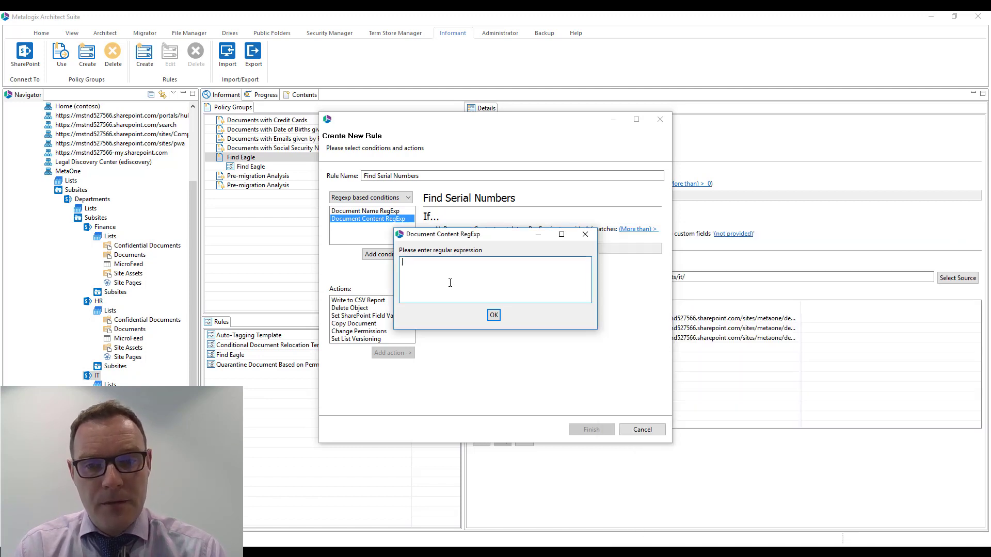
right_click(432, 275)
left_click(469, 318)
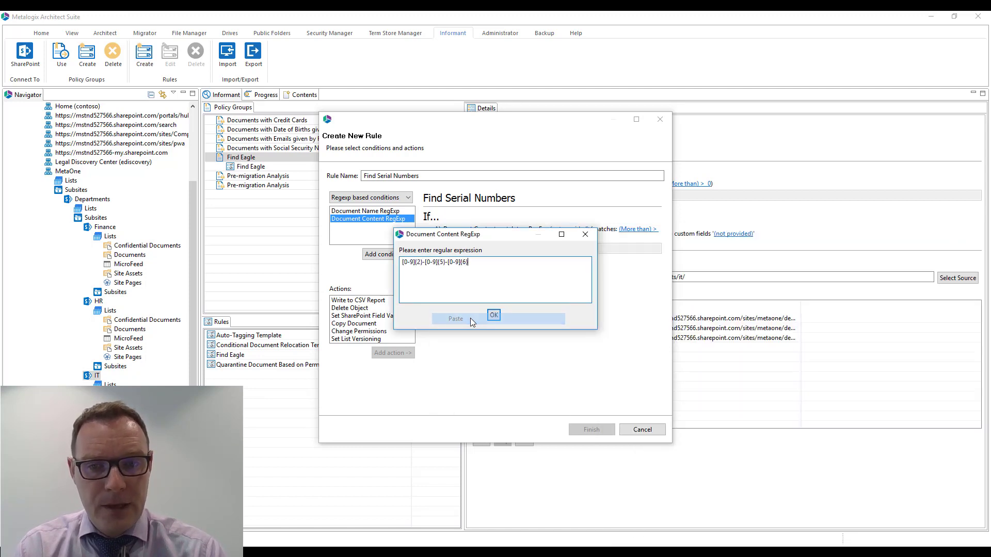
left_click(493, 315)
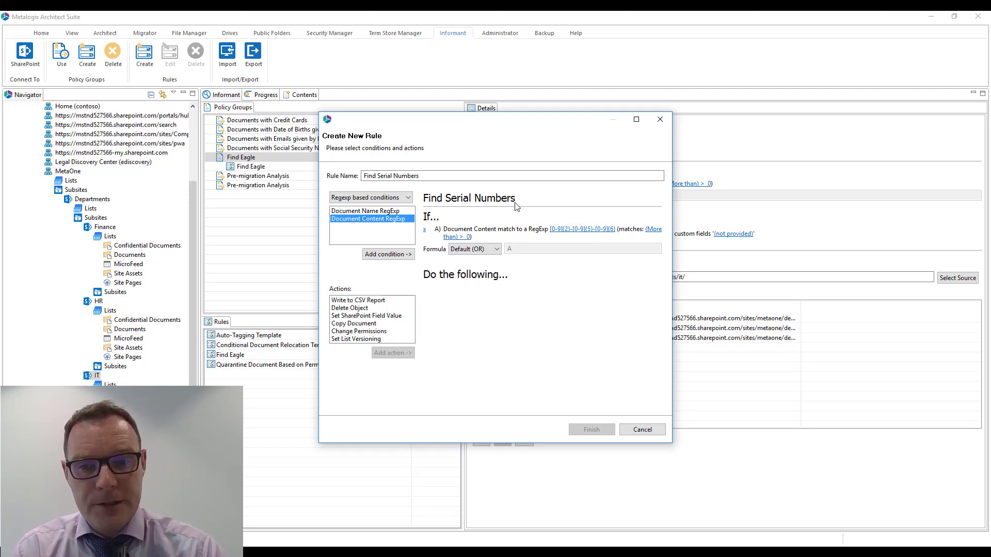
- Add a Write to CSV Report action that saves to Serial Numbers on the desktop, and finish the rule
left_click(370, 303)
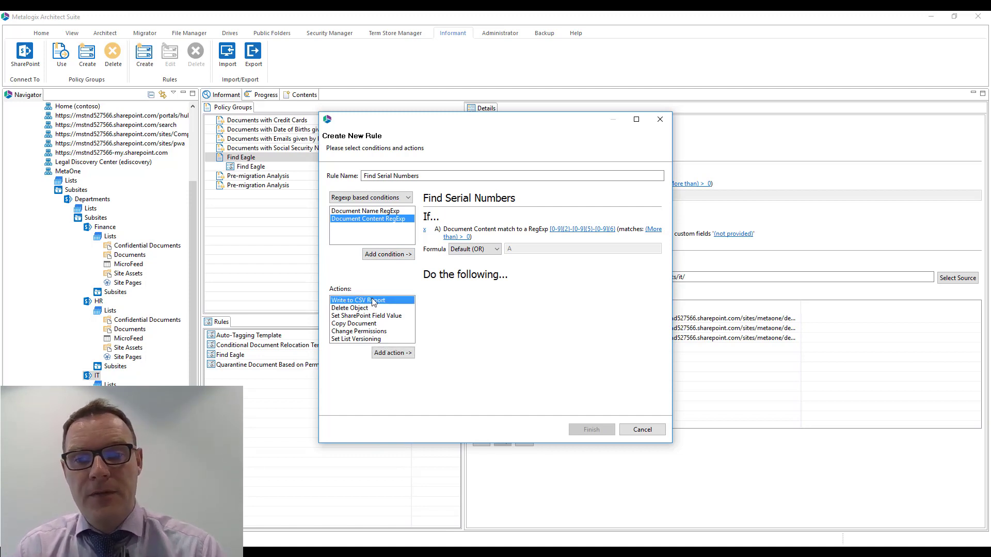
left_click(393, 353)
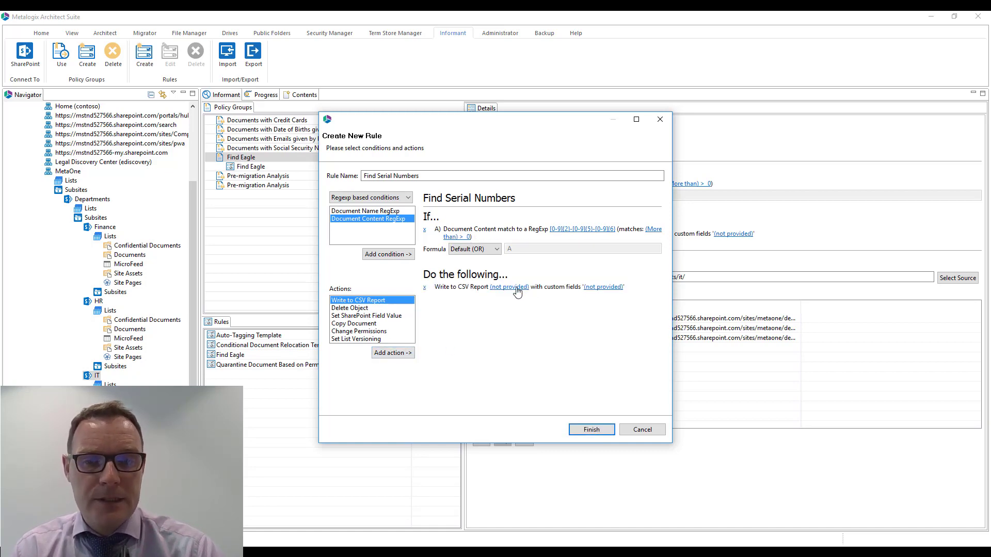
left_click(515, 288)
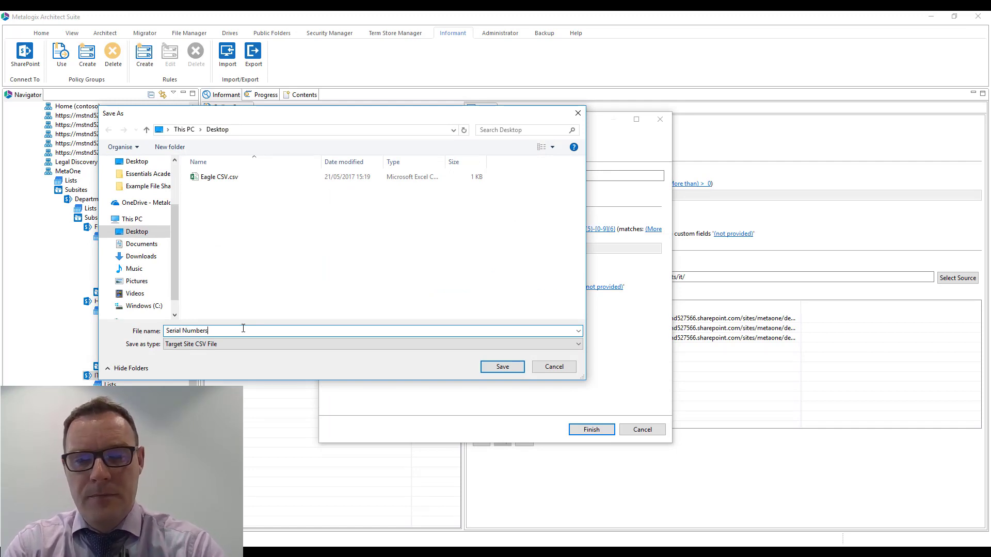
left_click(488, 368)
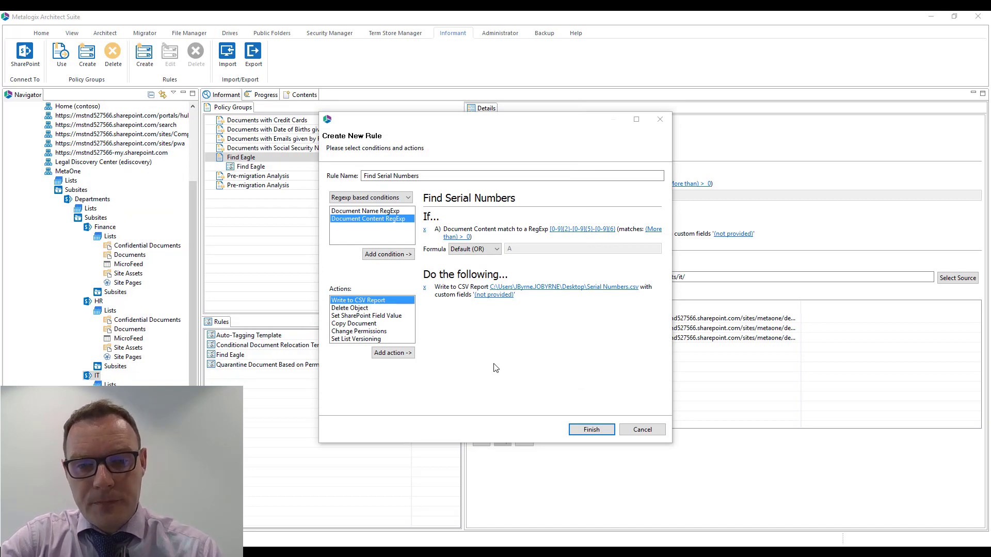
left_click(575, 430)
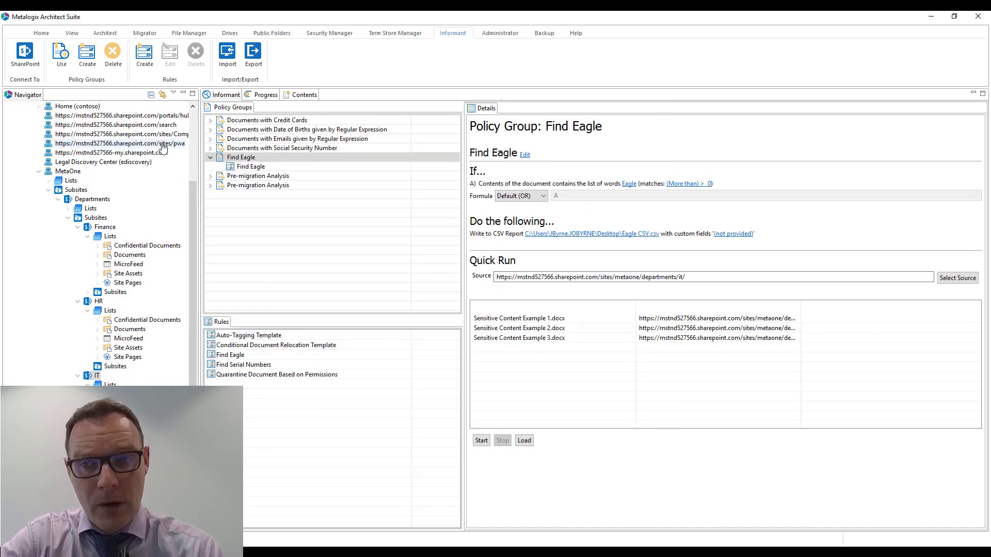
- Create a policy group named Serial Numbers
left_click(88, 59)
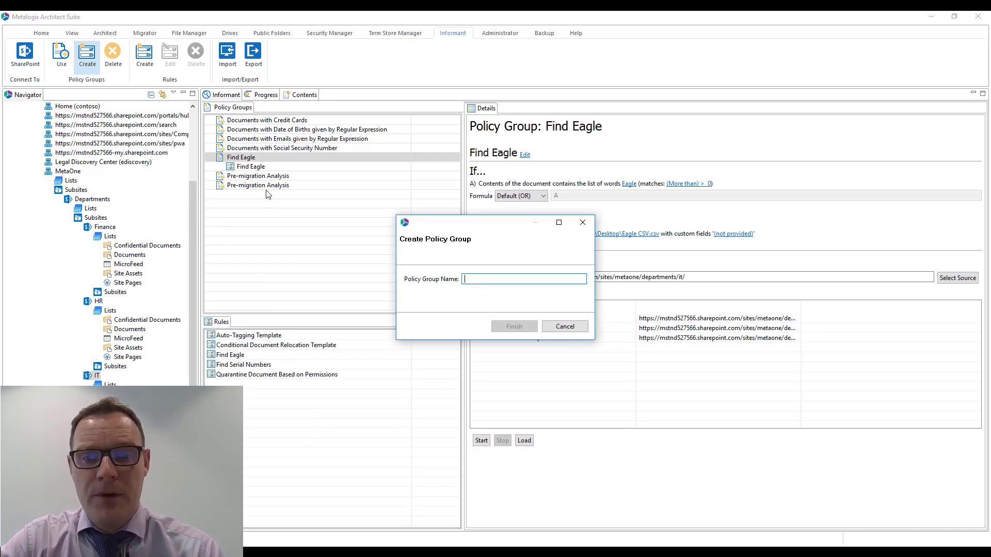
type("Ser")
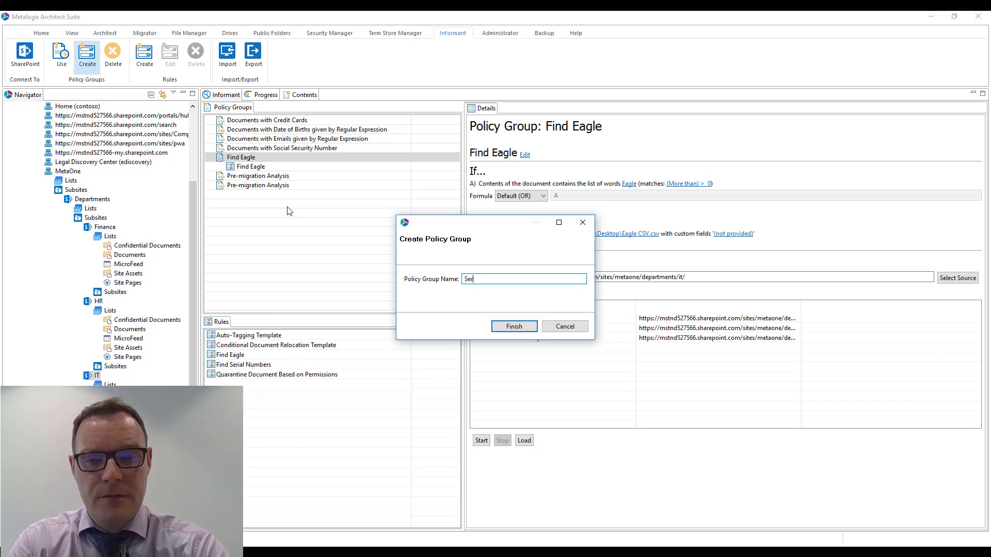
type("ial Numb")
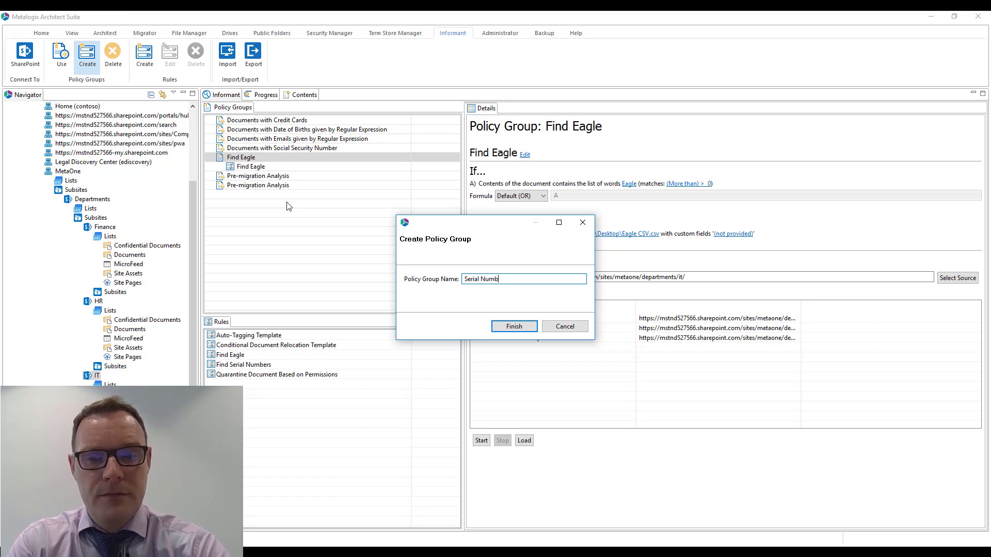
type("ers")
key("Return")
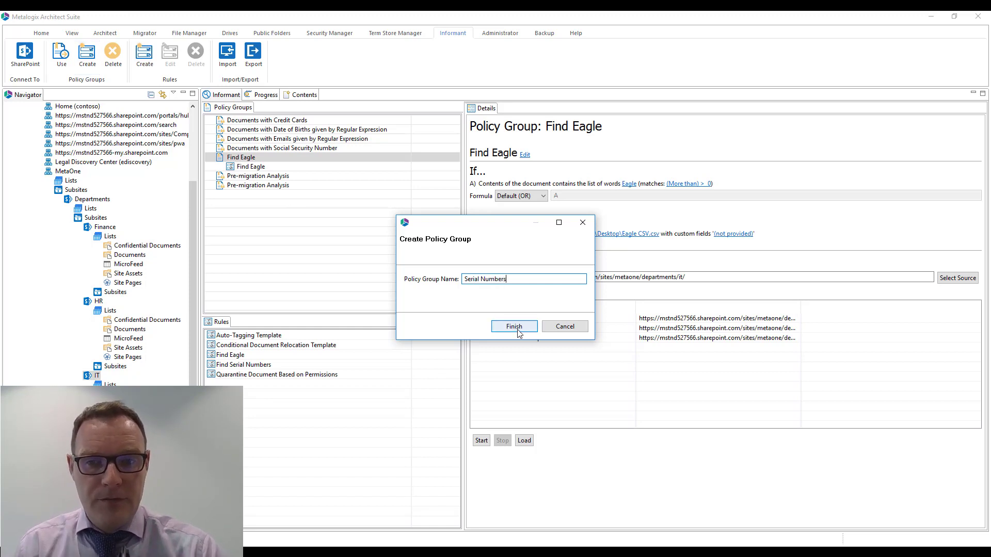
- Add the Find Serial Numbers rule to the Serial Numbers policy group and show the group's details
right_click(240, 185)
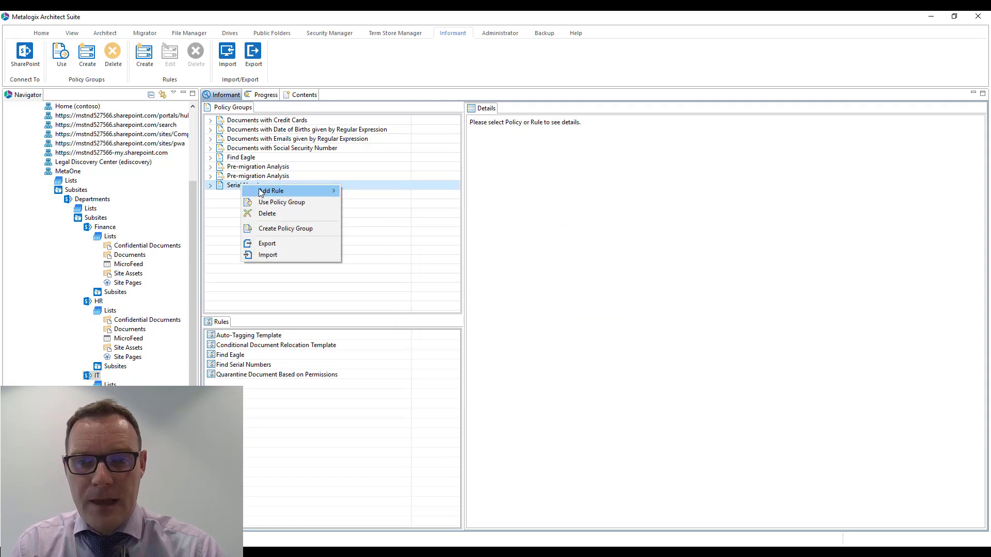
mouse_move(271, 196)
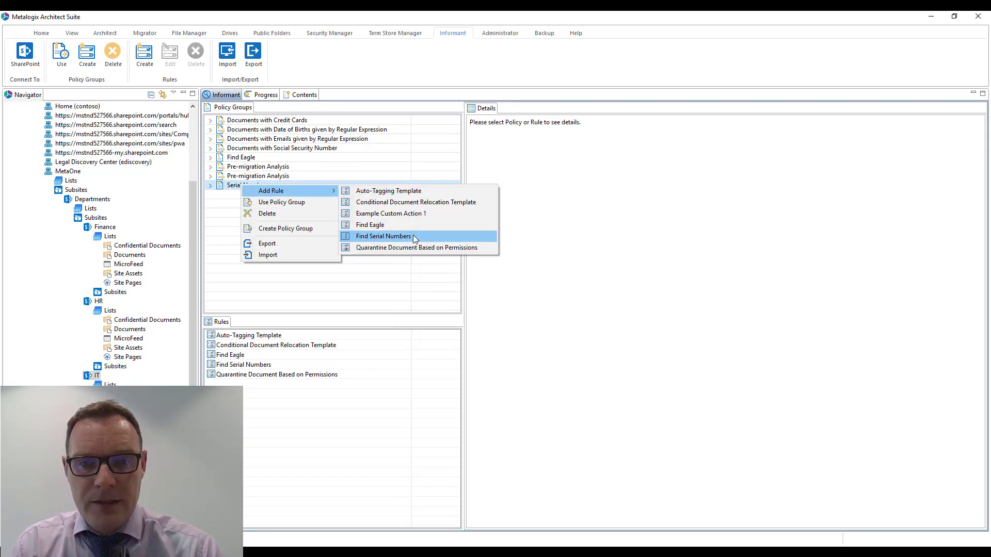
left_click(415, 237)
left_click(247, 187)
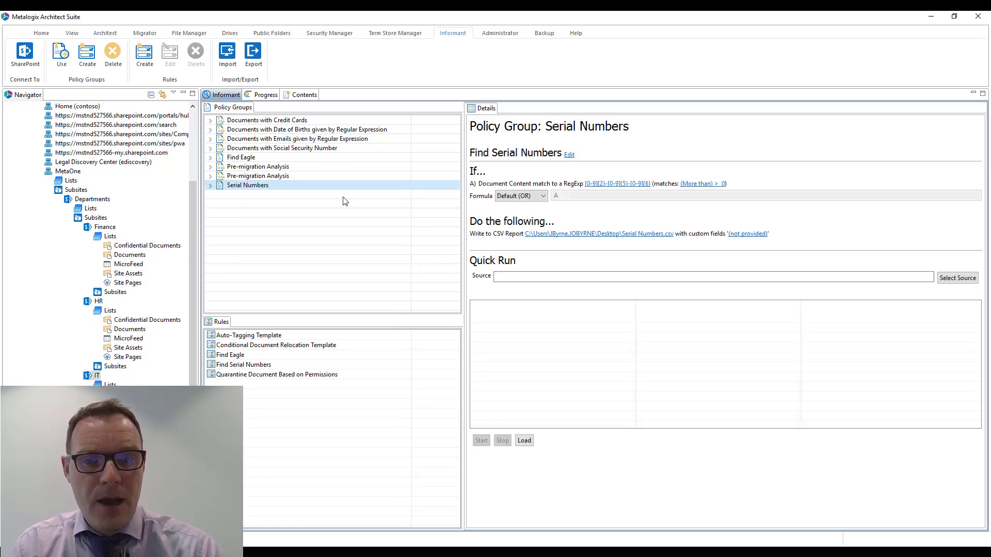
- Set the quick run source to the IT SharePoint site by connecting to the metaone/departments/it URL
left_click(958, 279)
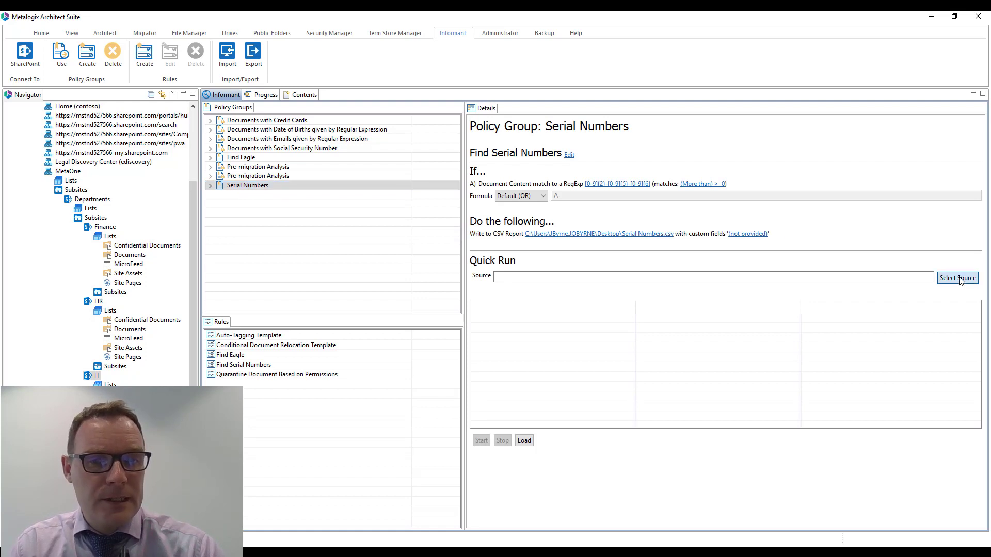
left_click(428, 195)
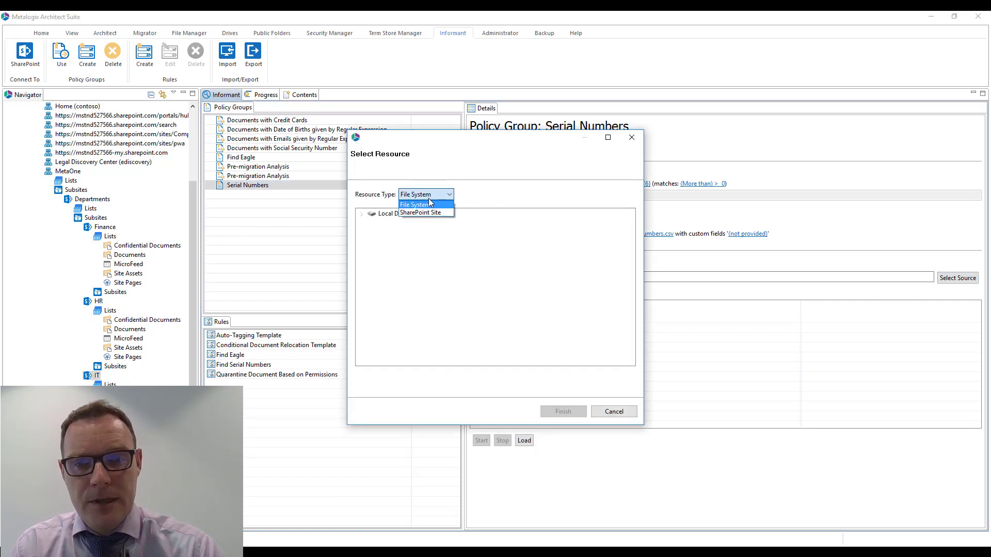
left_click(433, 212)
left_click(598, 225)
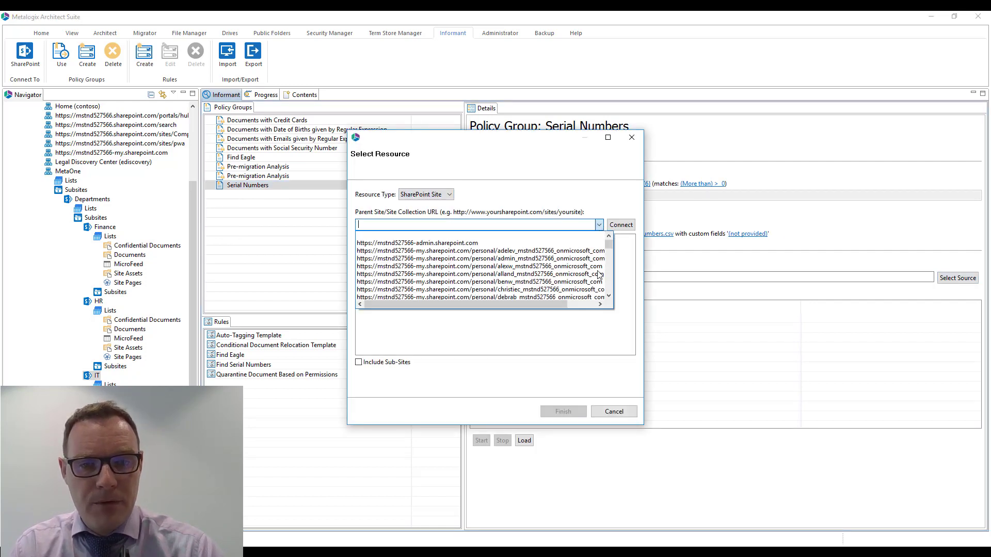
scroll(549, 281, "down", 5)
scroll(549, 281, "down", 10)
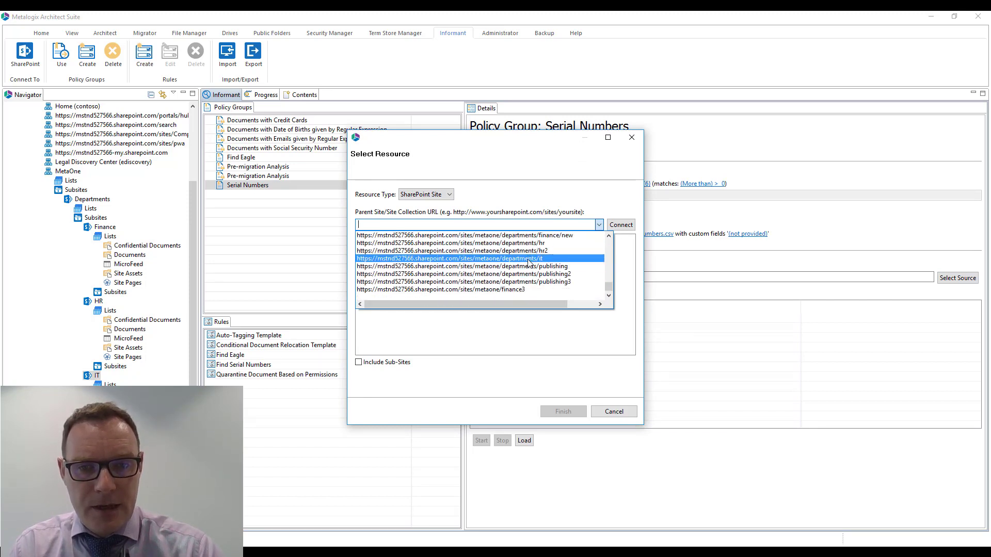
left_click(529, 258)
left_click(621, 225)
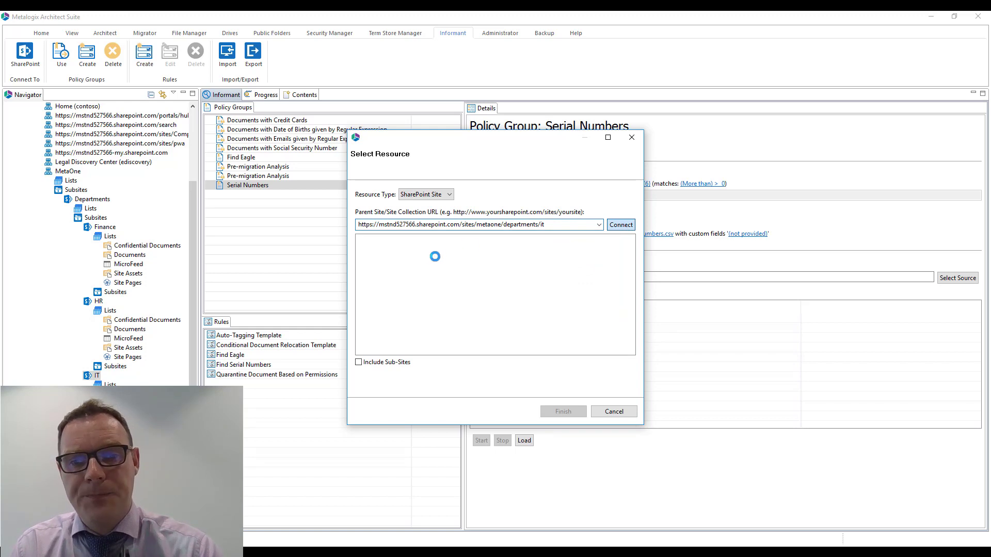
left_click(377, 240)
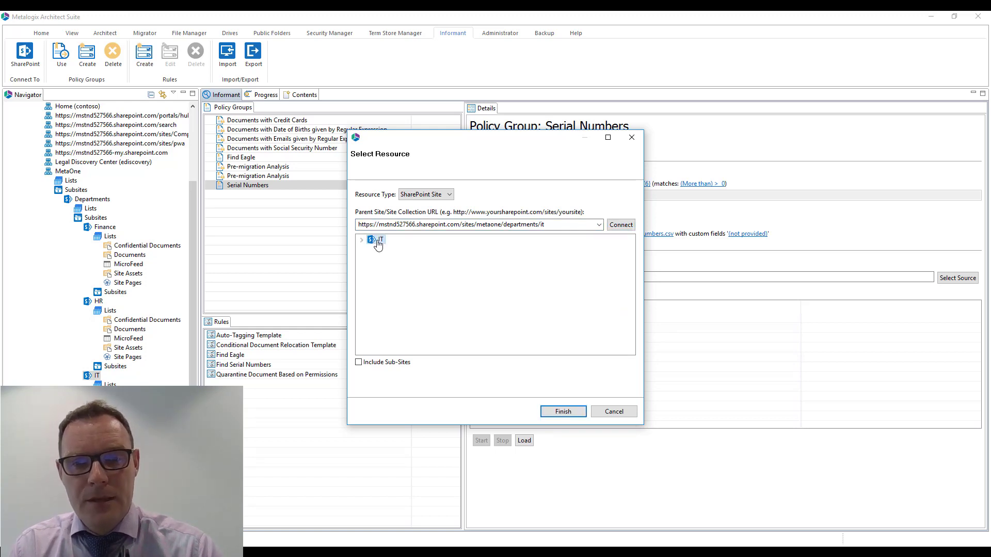
left_click(564, 413)
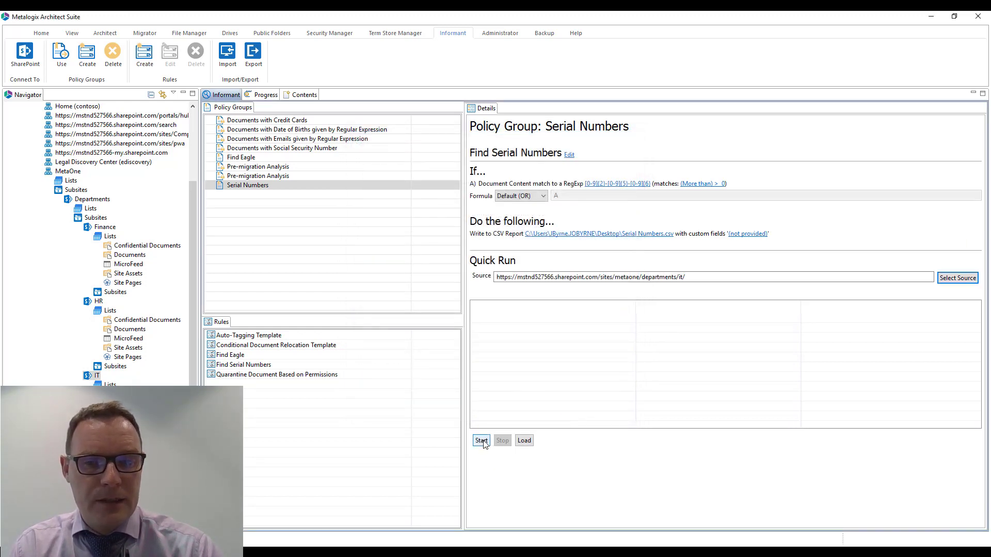
- Quick-run the Serial Numbers policy group on the IT site, close the summary, and open the Serial Numbers.csv report from the desktop
left_click(482, 441)
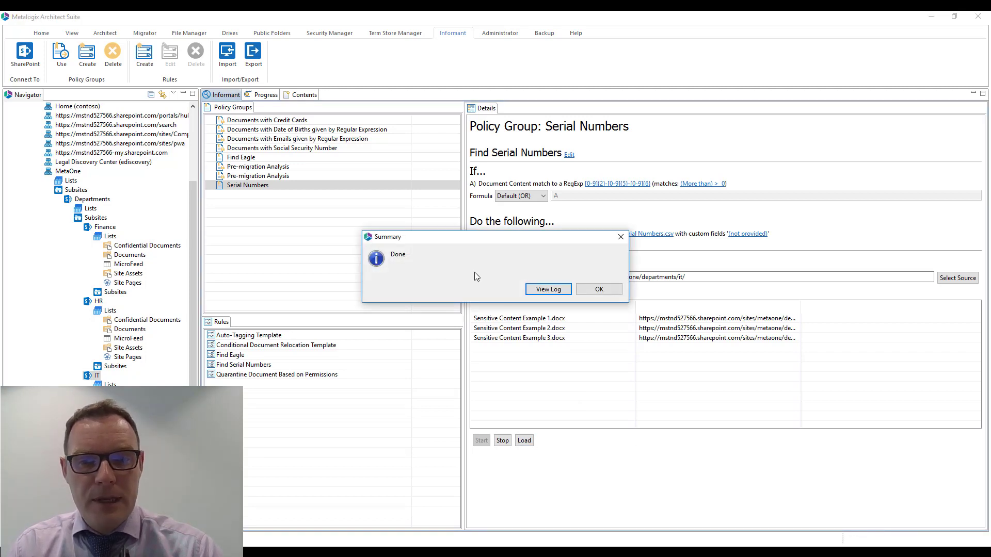
left_click(602, 289)
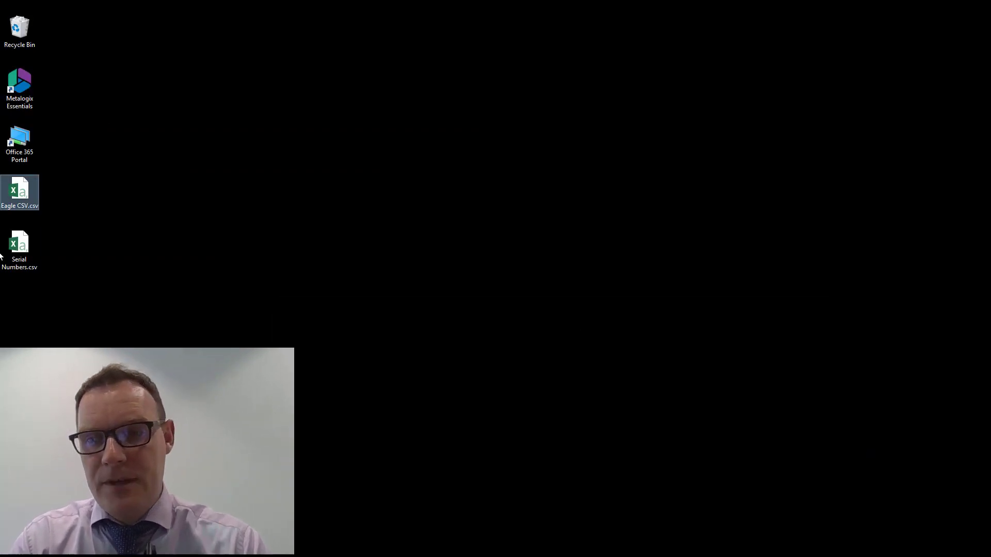
double_click(2, 256)
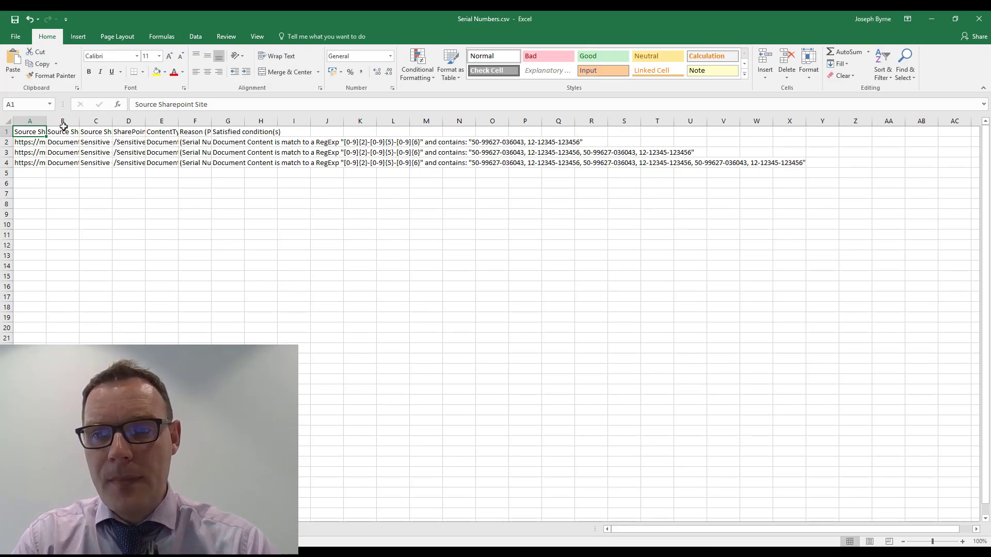
- Widen columns A to H of the report so that the headings can be read
left_click_drag(30, 121, 253, 120)
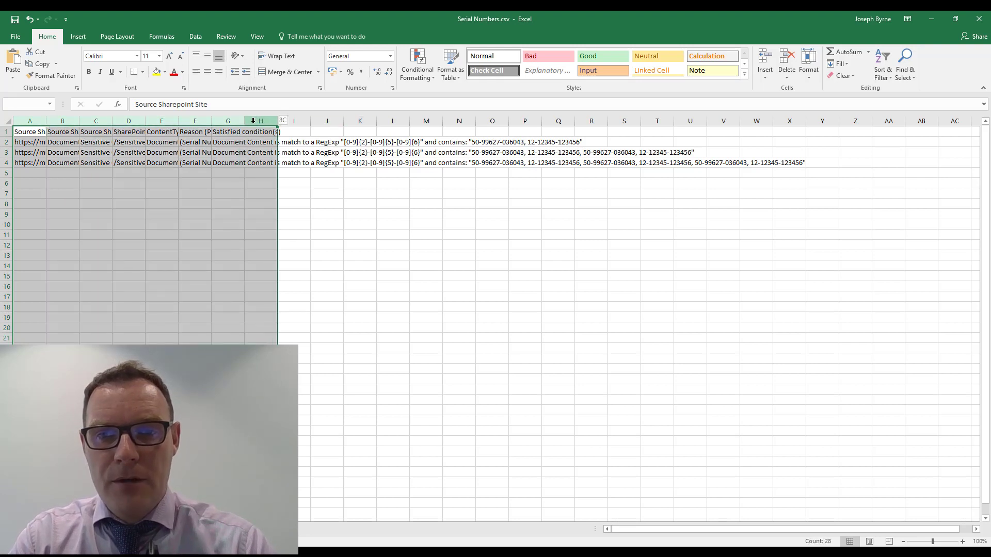
double_click(278, 121)
left_click(97, 137)
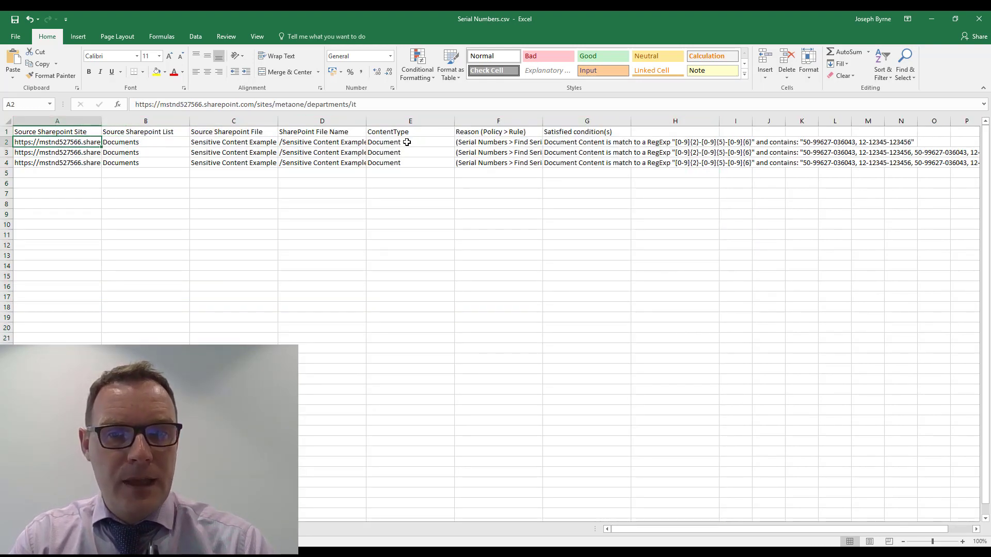
- Examine the Satisfied condition(s) entries in rows 2 to 4, and minimize both report windows
left_click(567, 144)
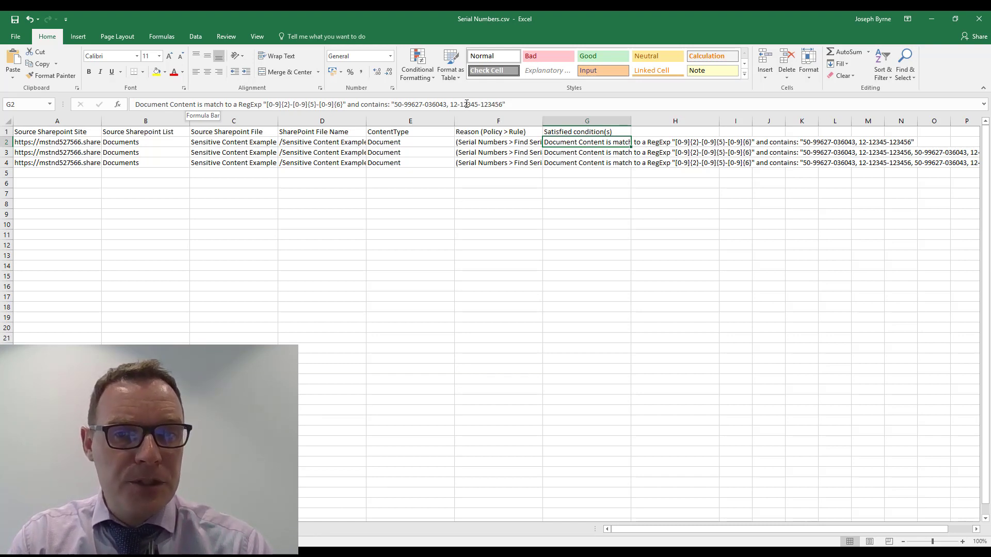
left_click(586, 154)
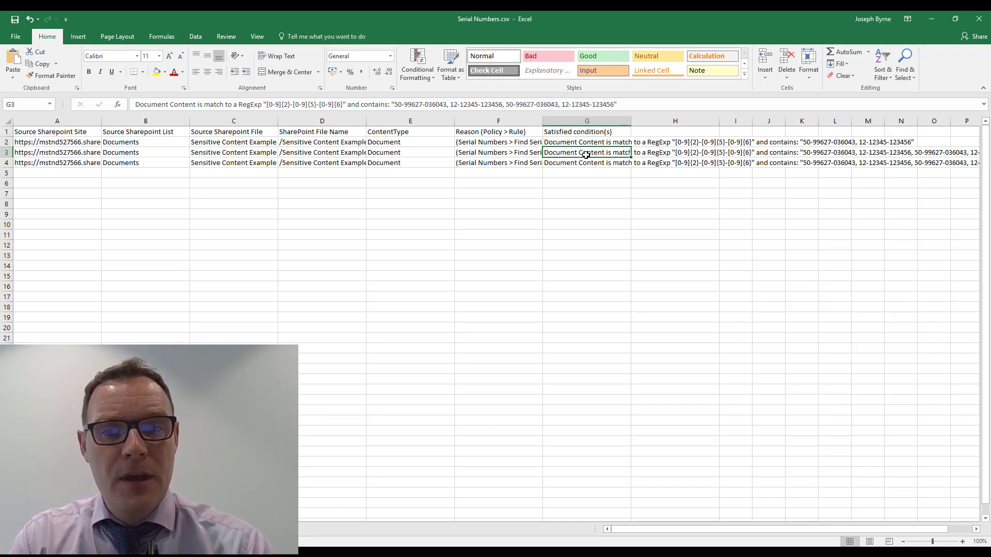
left_click(587, 163)
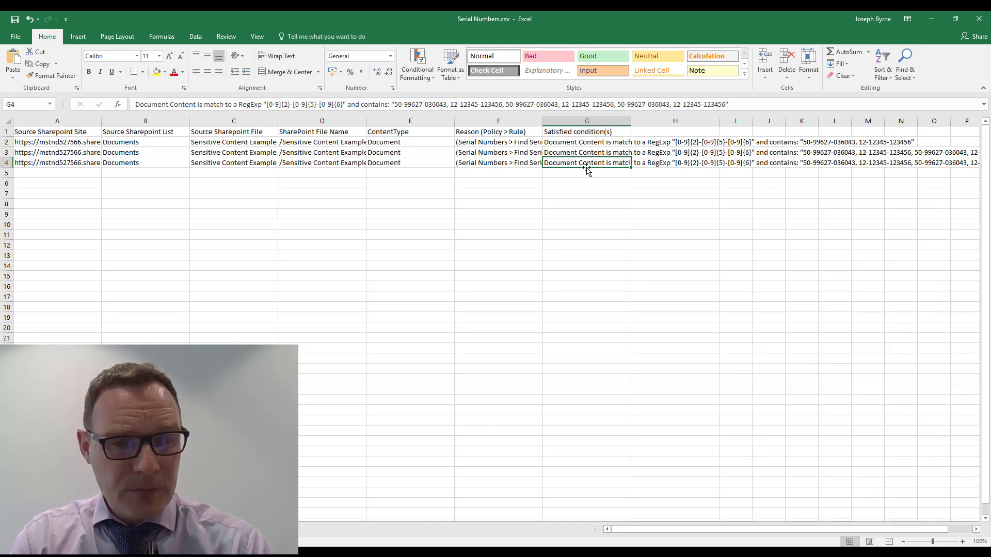
left_click(585, 145)
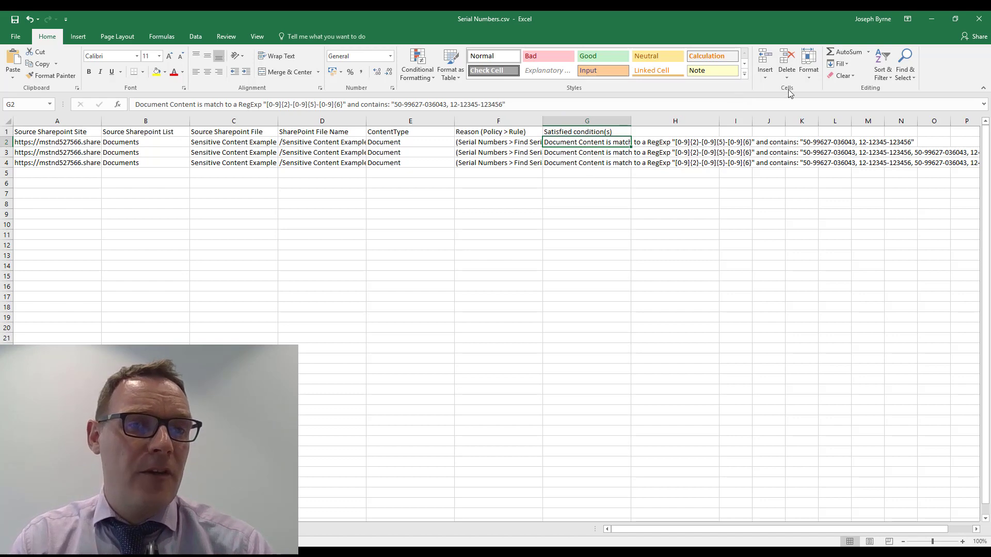
left_click(935, 17)
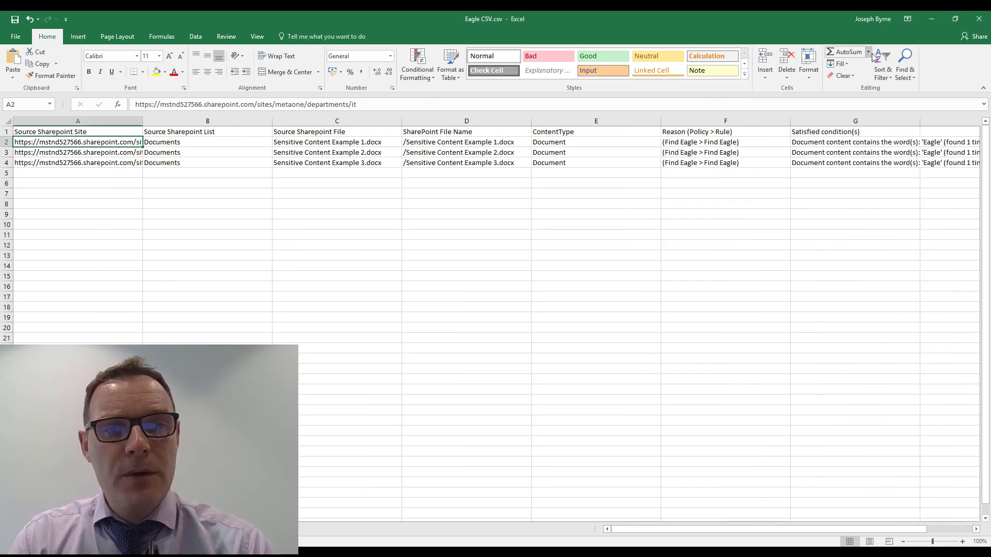
left_click(932, 19)
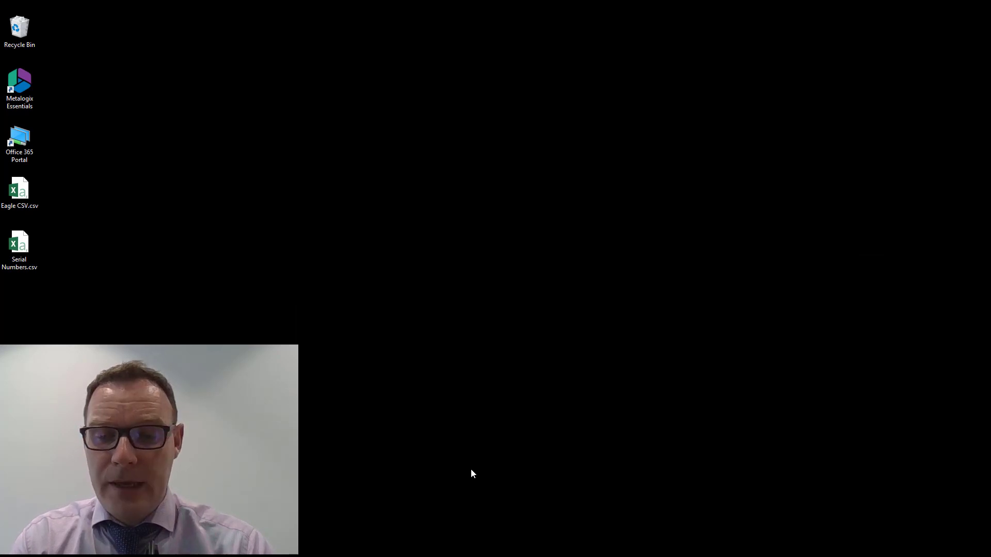
- Switch to Metalogix Architect Suite and set the Serial Numbers quick run source to the Example File Share folder in the user's Documents
key("alt+Tab")
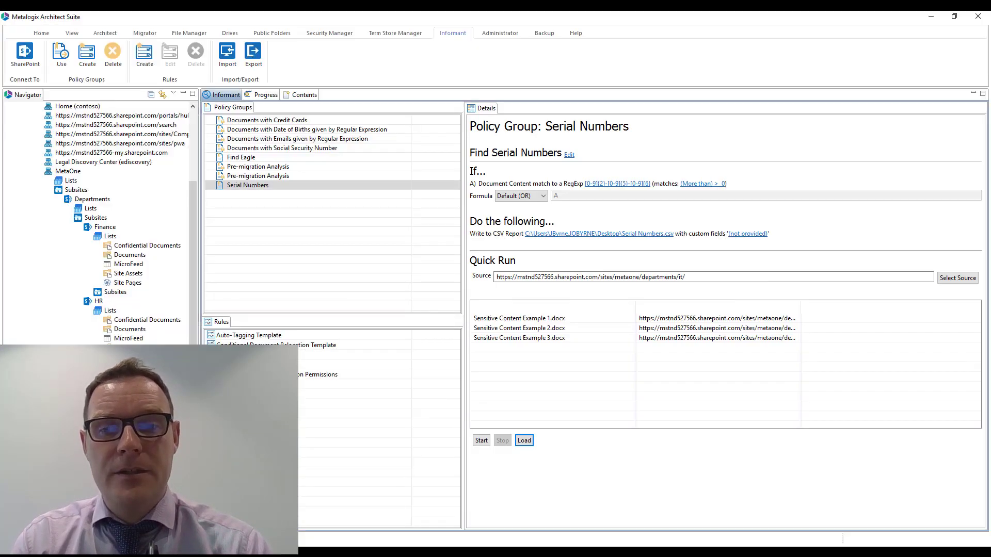
left_click(245, 185)
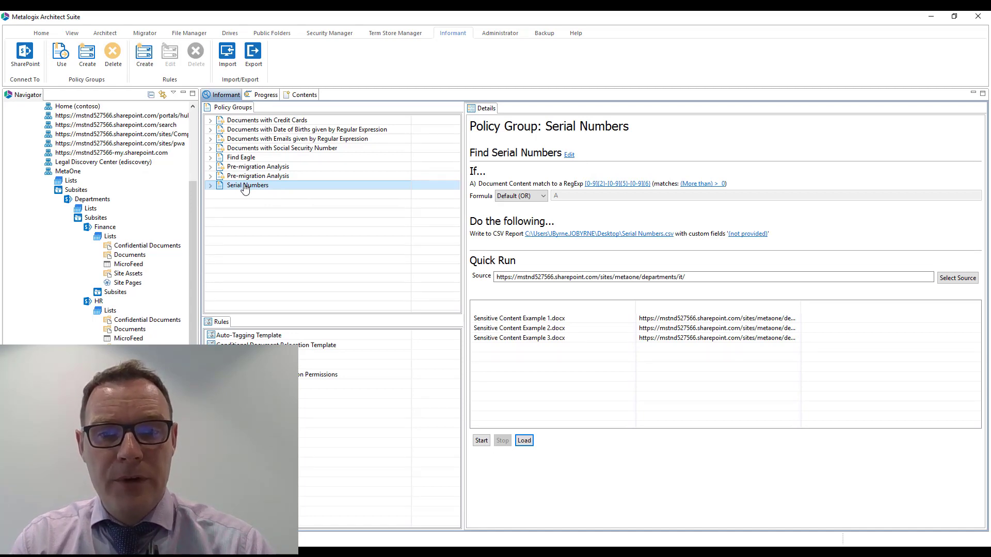
left_click(958, 279)
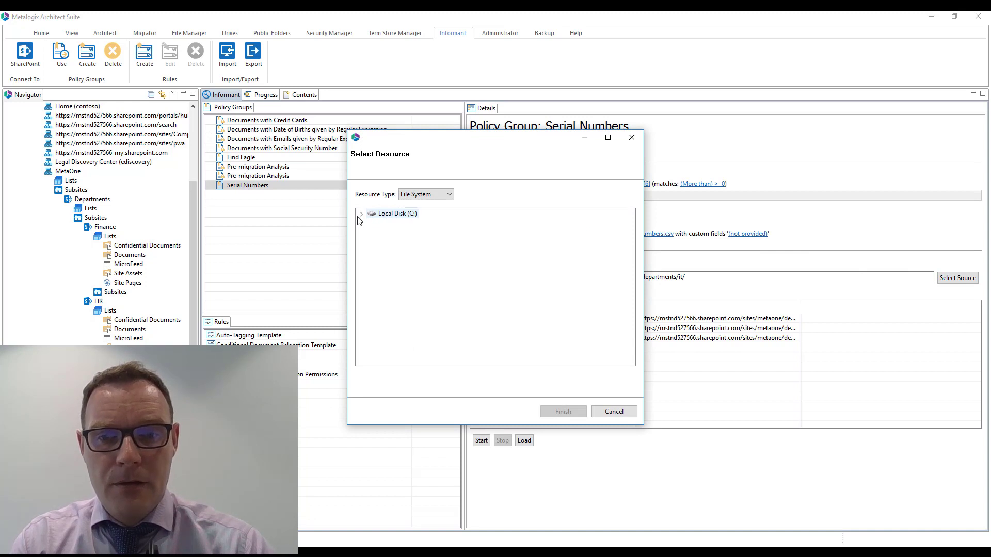
left_click(361, 214)
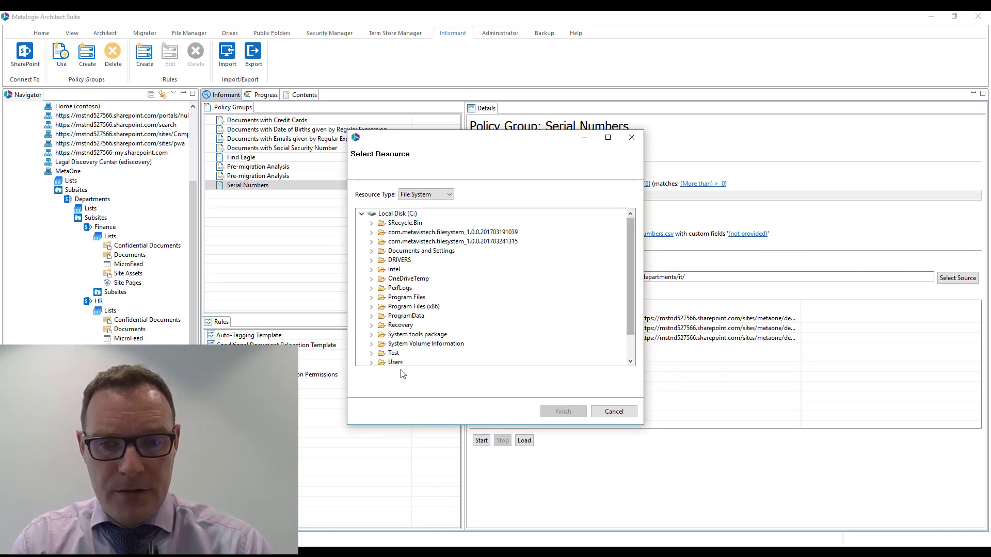
left_click(371, 363)
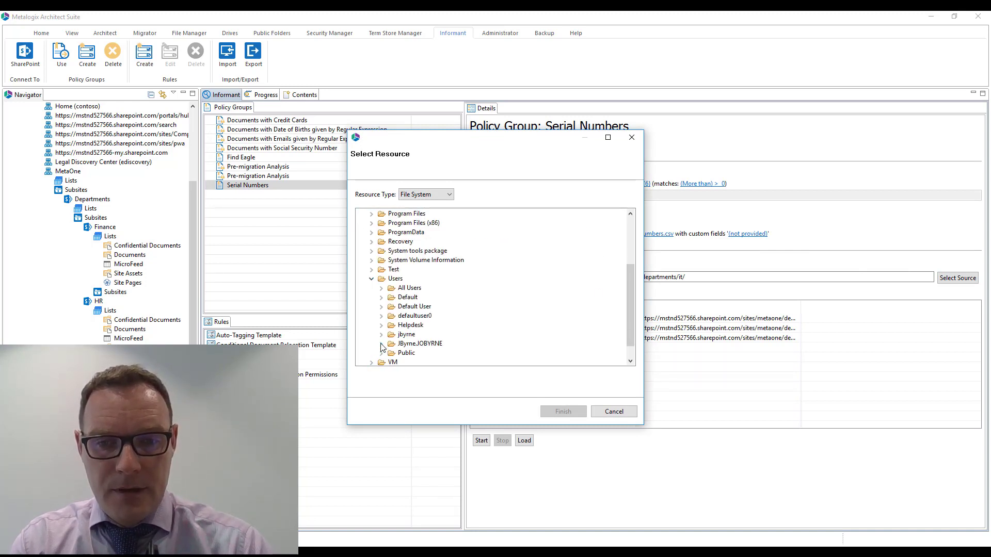
left_click(382, 344)
left_click(392, 297)
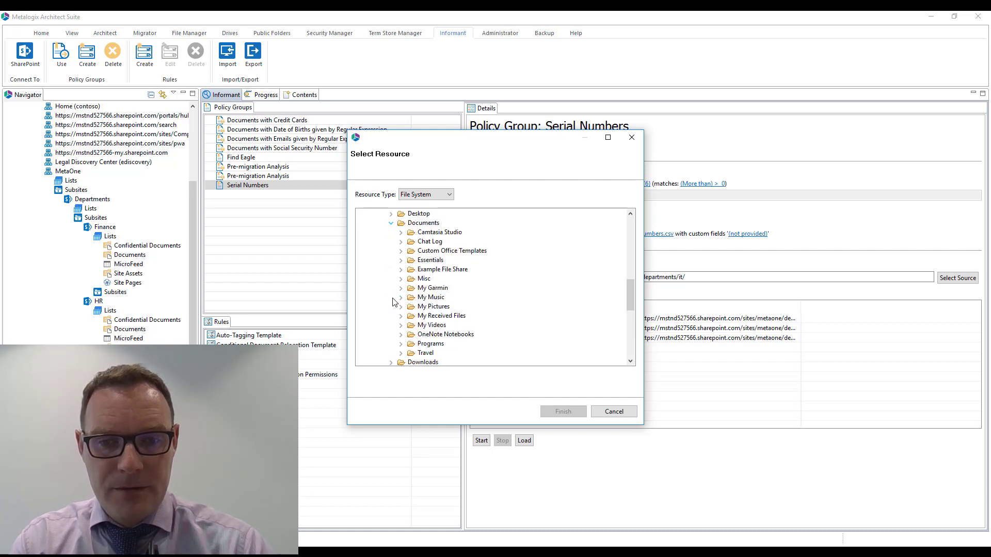
left_click(401, 270)
left_click(441, 270)
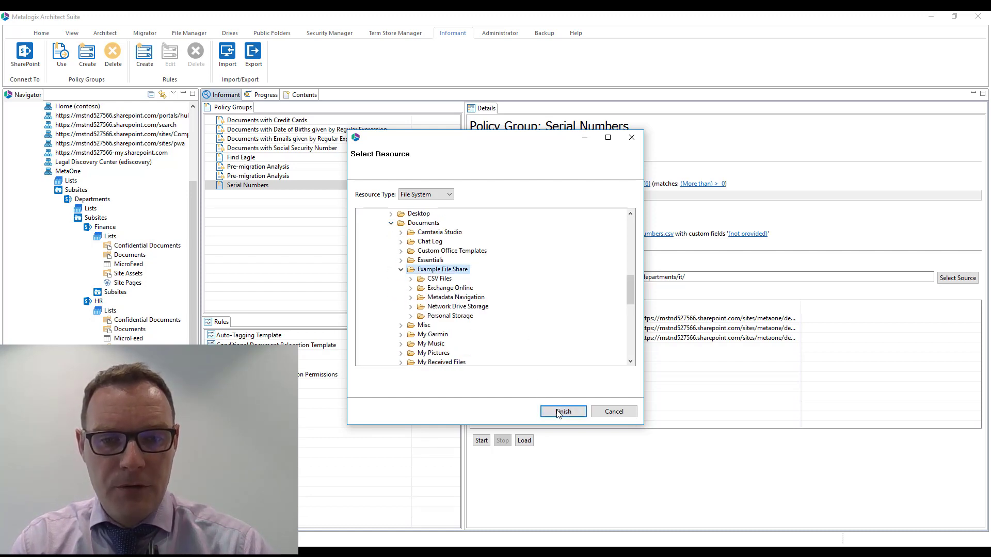
left_click(558, 412)
- Quick-run the Serial Numbers policy group on the file share and widen the path column of the results
left_click(481, 440)
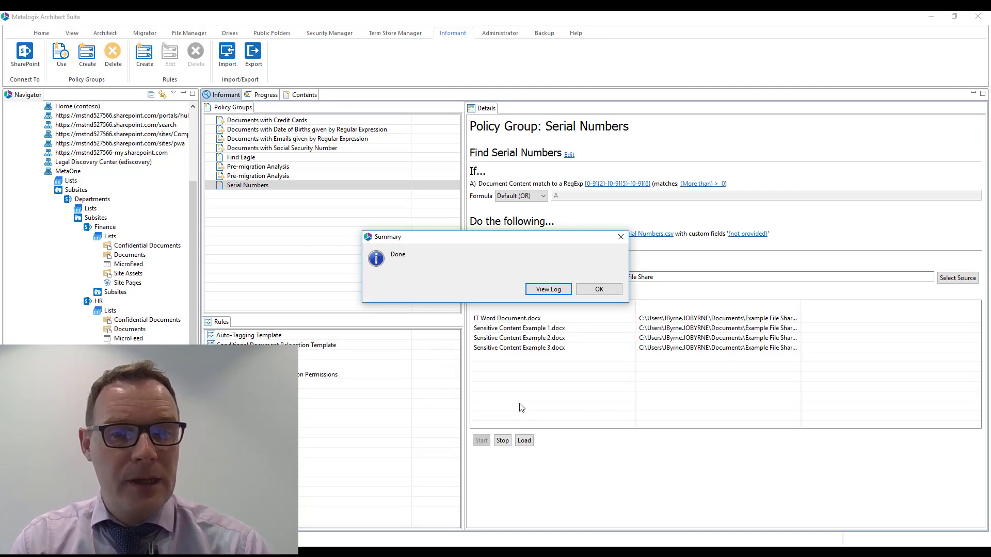
left_click(586, 290)
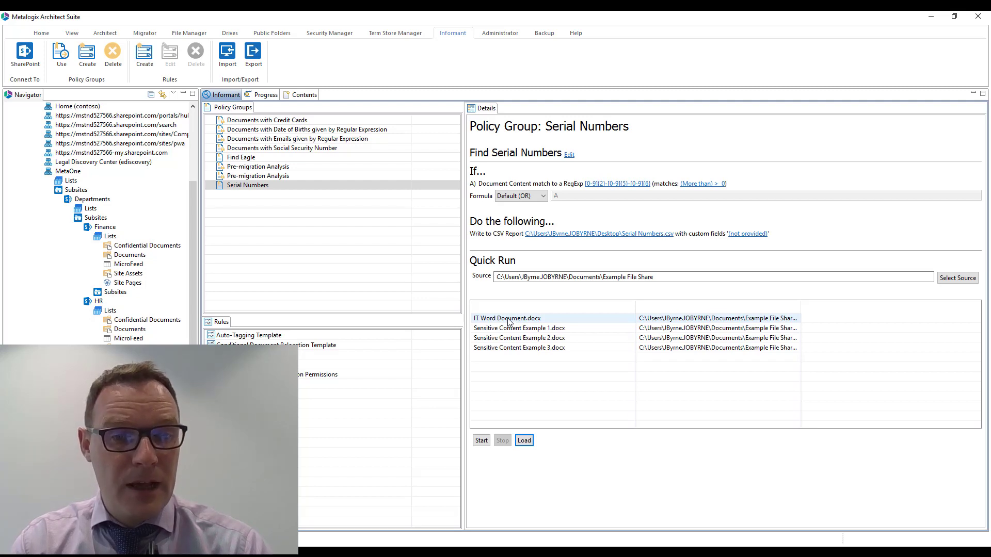
left_click_drag(800, 312, 974, 313)
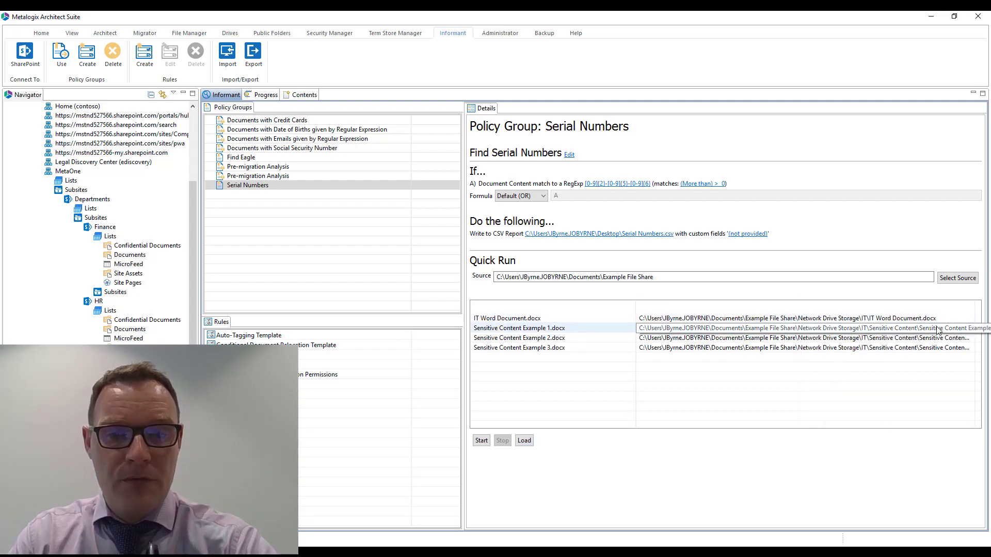
- Open the regenerated Serial Numbers.csv report from the desktop and widen its Source File column
key("super+d")
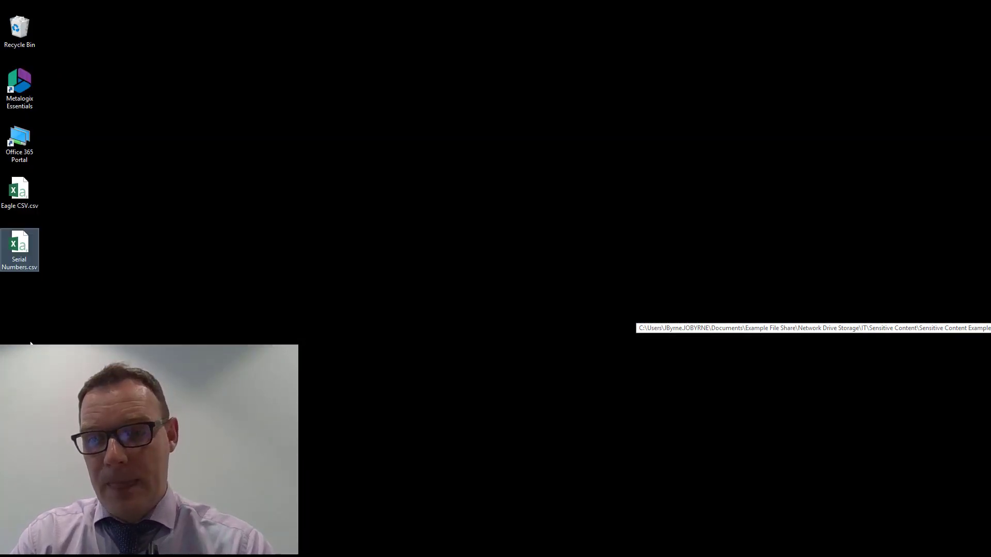
double_click(19, 248)
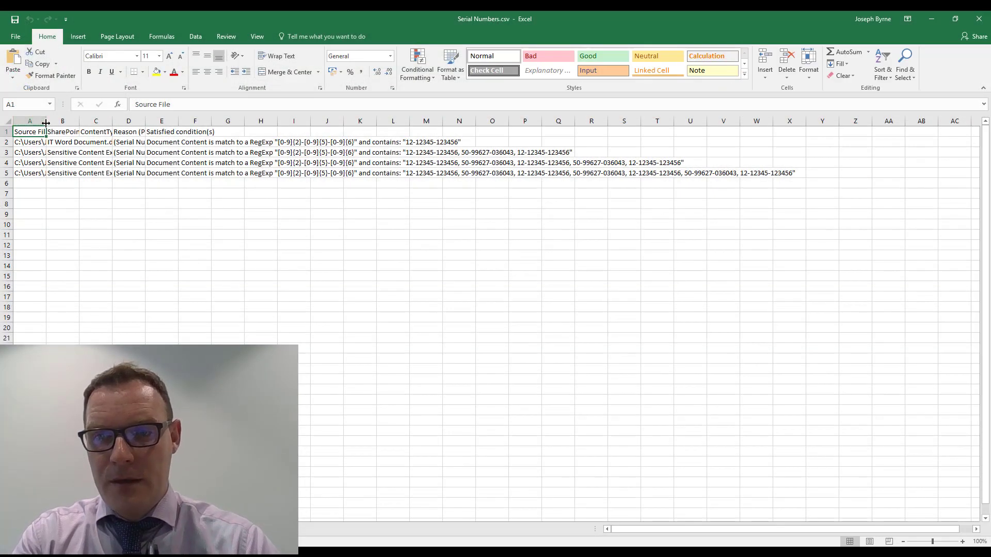
left_click_drag(46, 123, 174, 122)
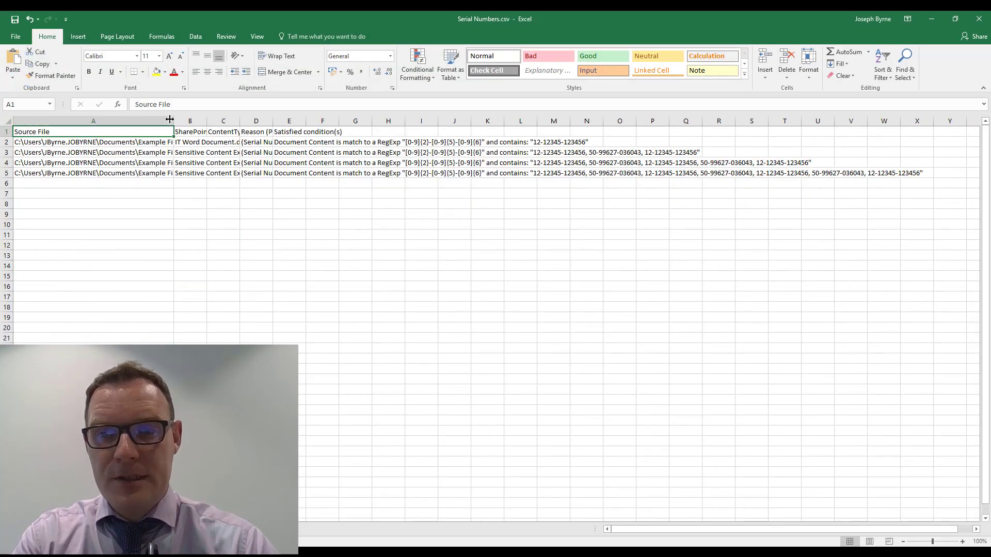
- Examine the Satisfied condition(s) entry for IT Word Document.docx in row 2
left_click(463, 144)
left_click(359, 146)
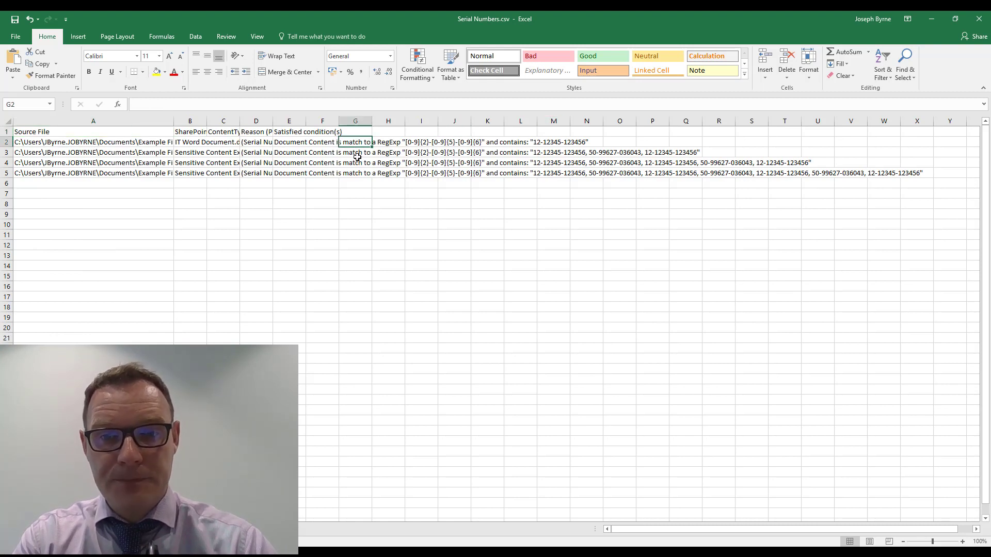
left_click(357, 157)
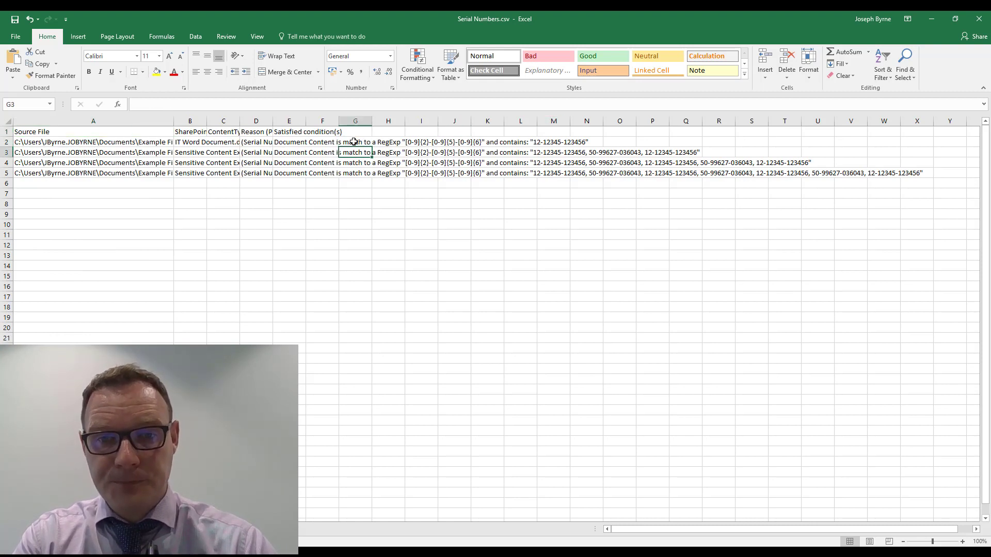
left_click(275, 143)
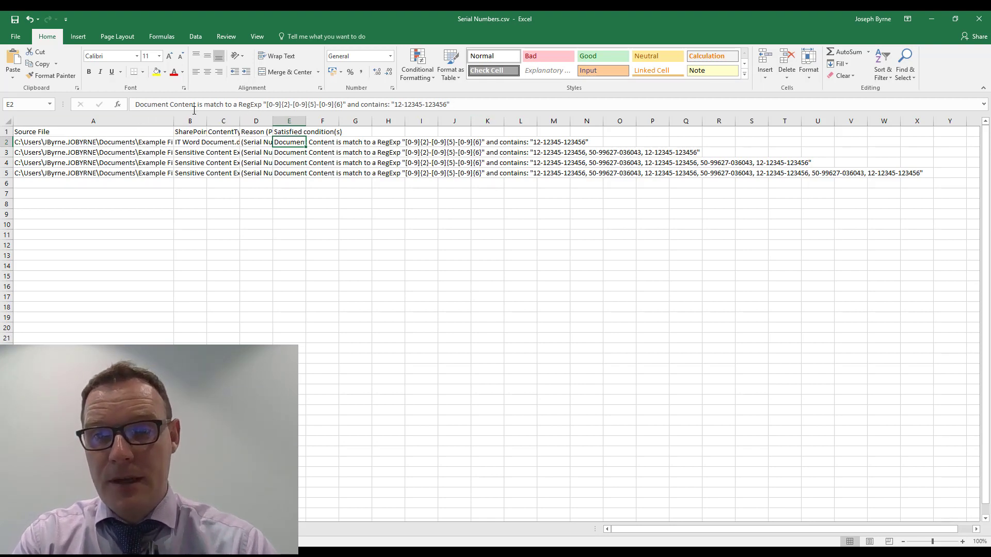
- Widen the Source File column further along with columns B to D to show the file paths and names
left_click_drag(173, 119, 421, 119)
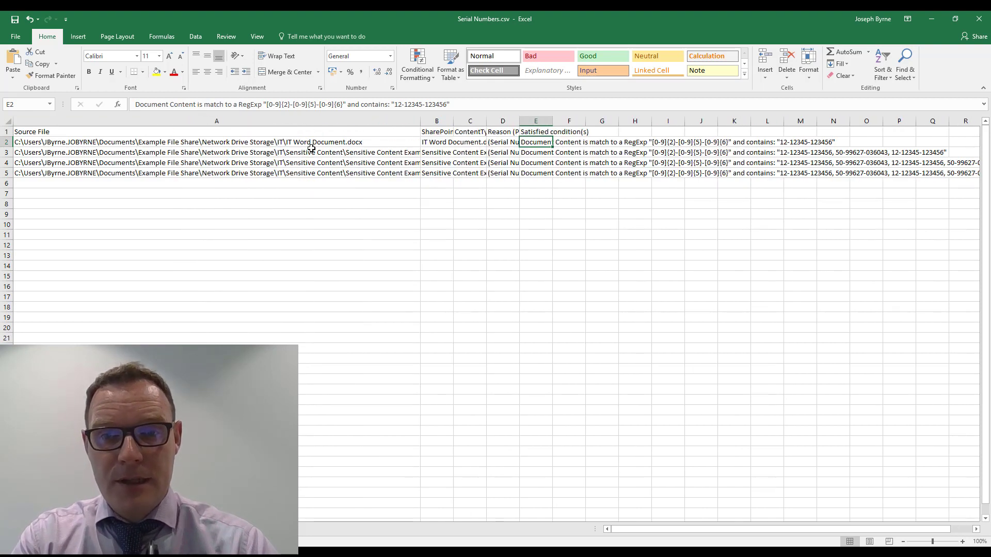
left_click(442, 133)
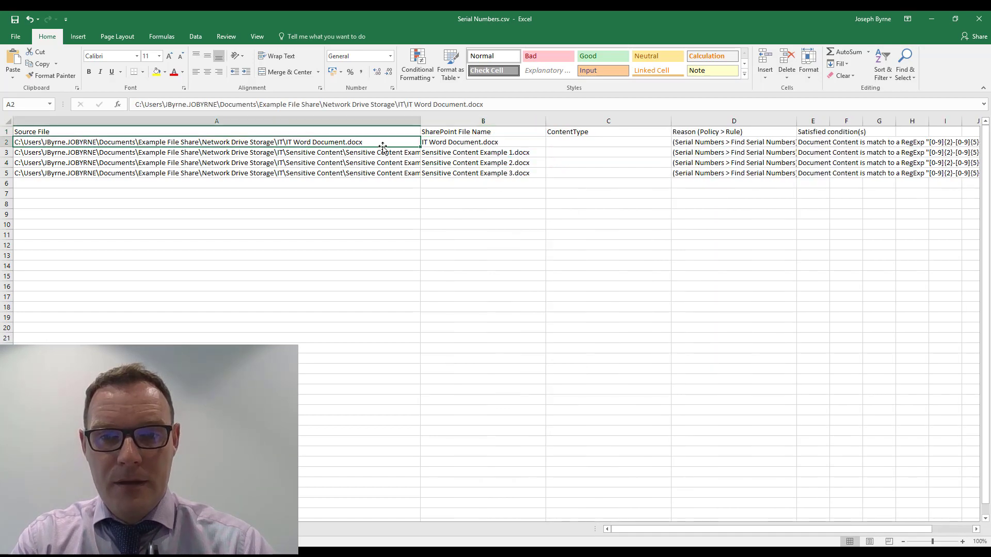
left_click(454, 142)
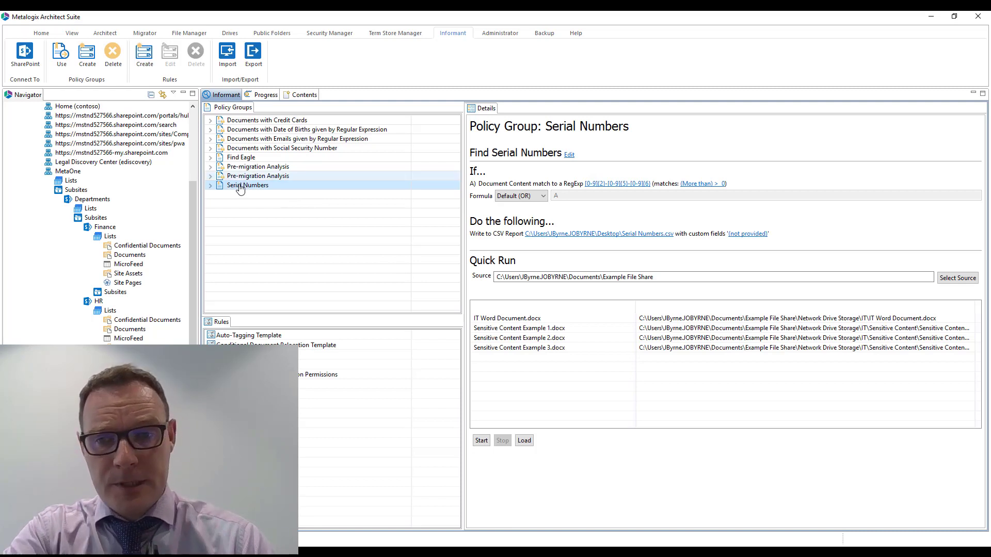
- Return to Metalogix Architect Suite and add the Find Serial Numbers rule to the Find Eagle policy group
left_click(242, 158)
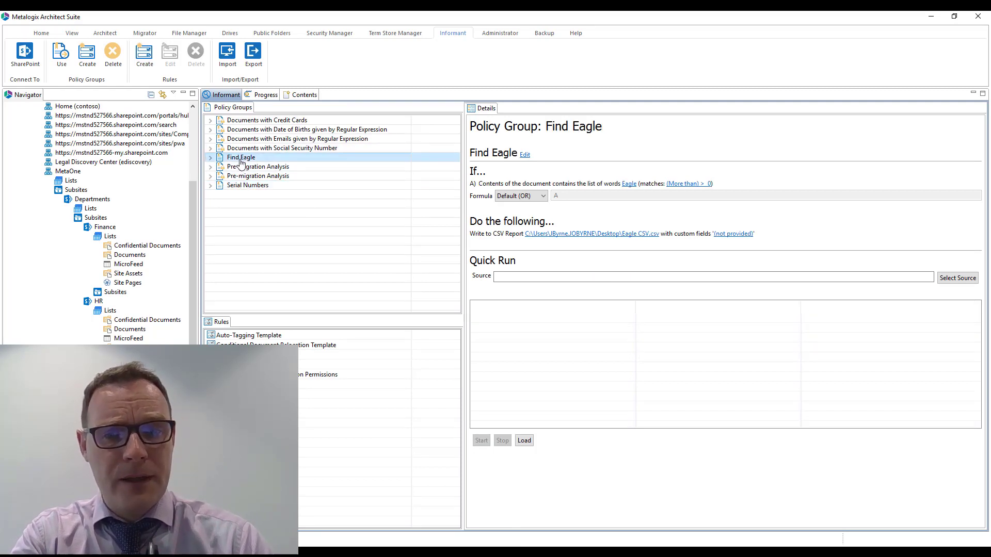
left_click(210, 159)
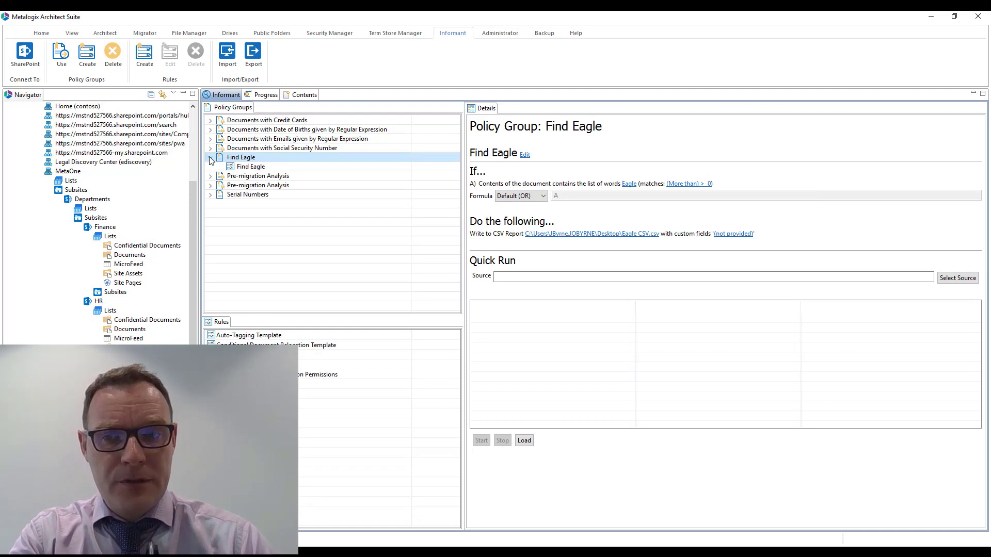
right_click(249, 157)
mouse_move(278, 162)
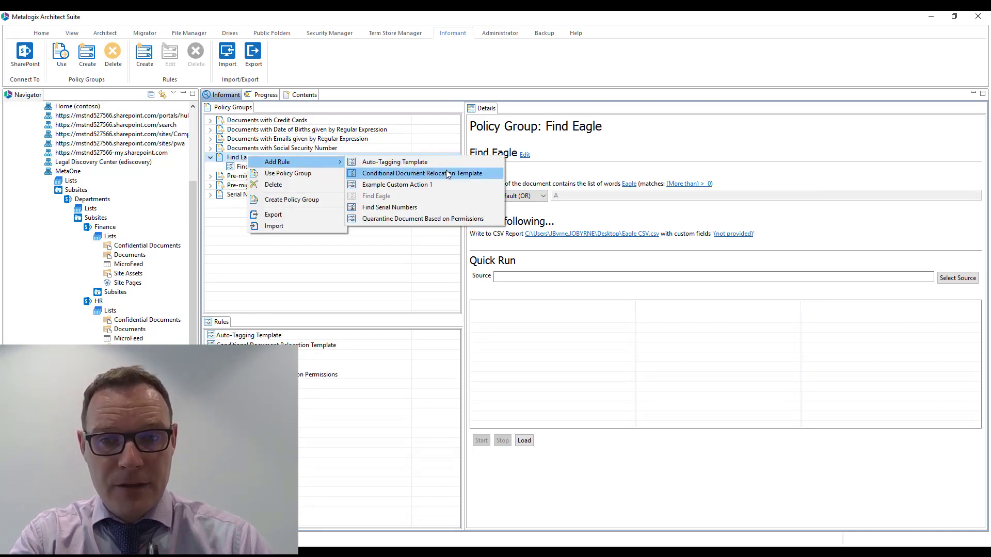
left_click(438, 206)
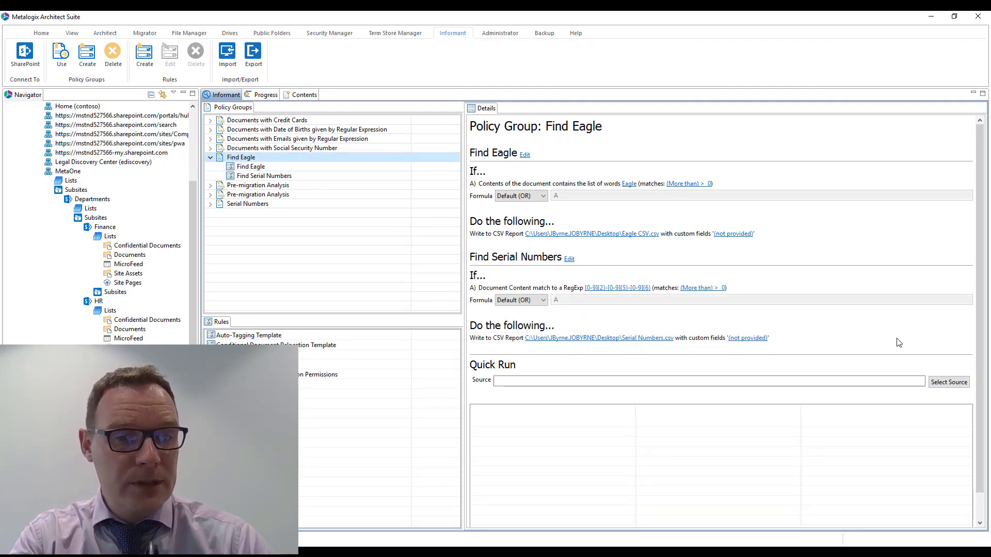
left_click(947, 383)
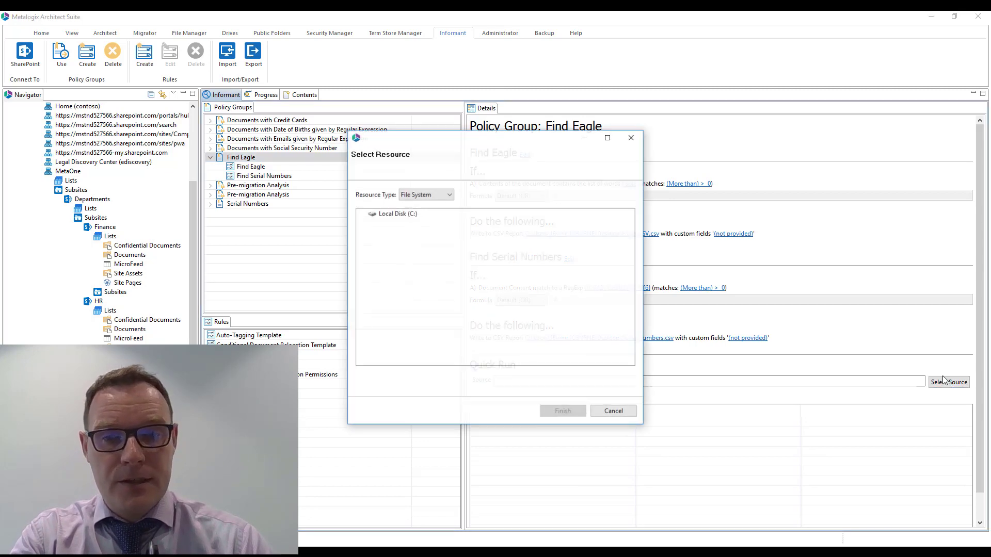
left_click(447, 195)
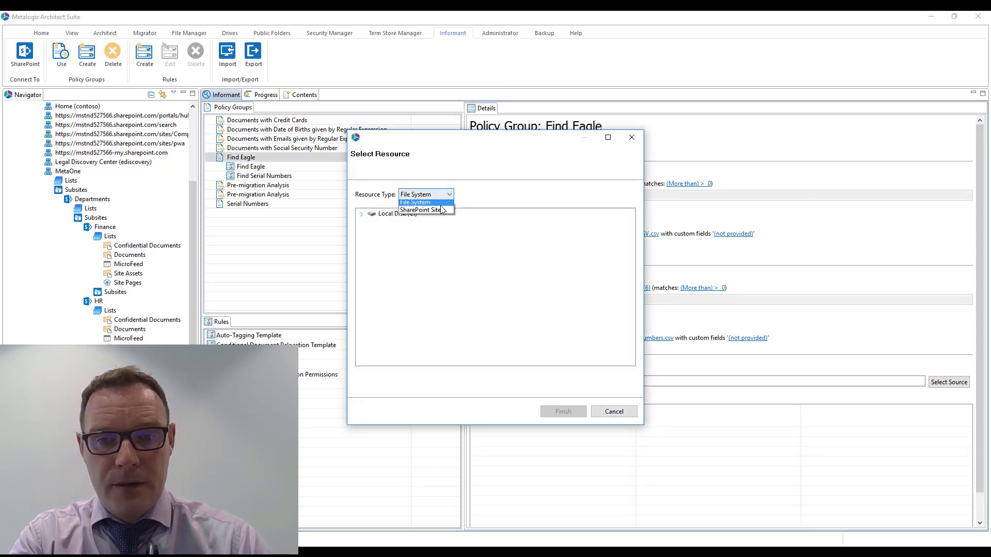
left_click(434, 212)
left_click(599, 225)
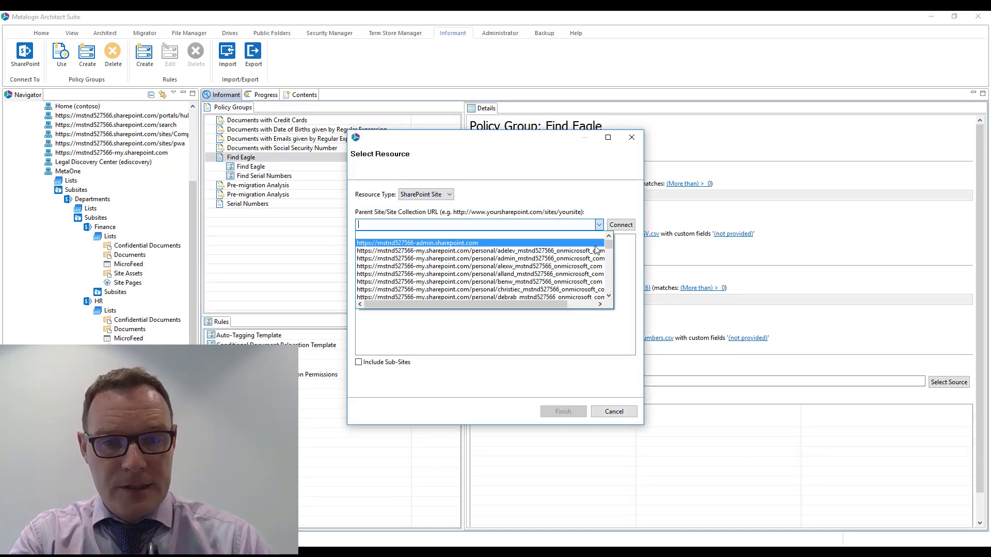
left_click_drag(609, 242, 614, 293)
left_click(512, 258)
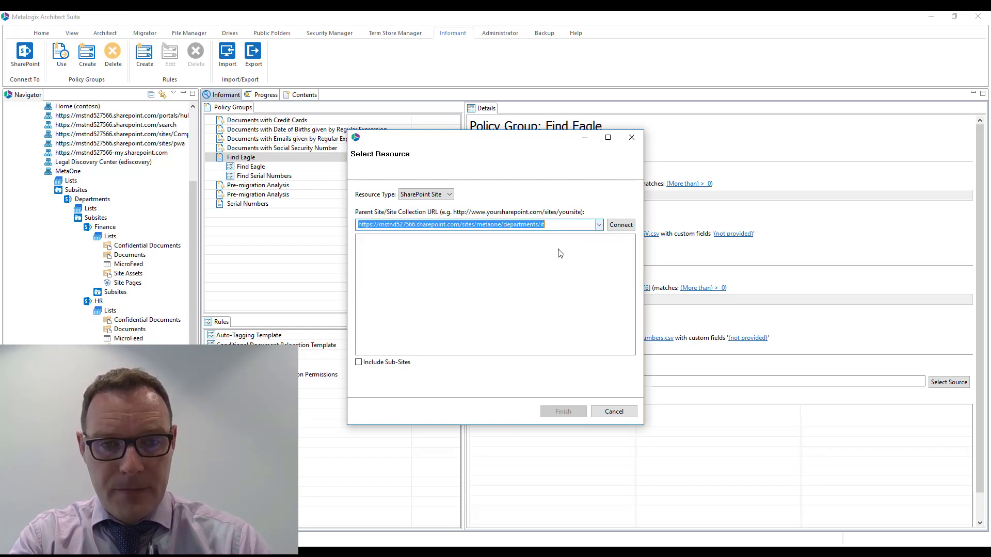
left_click(621, 225)
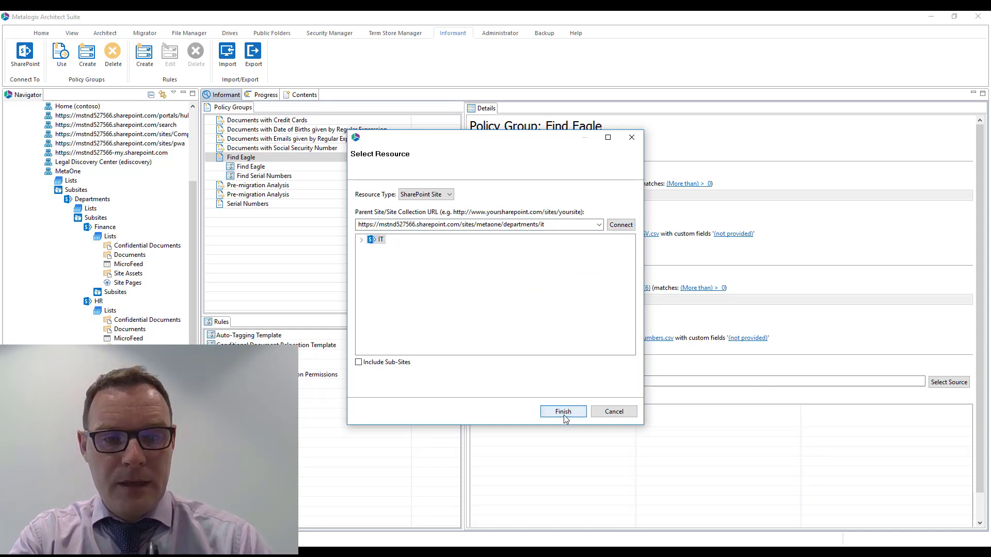
left_click(563, 412)
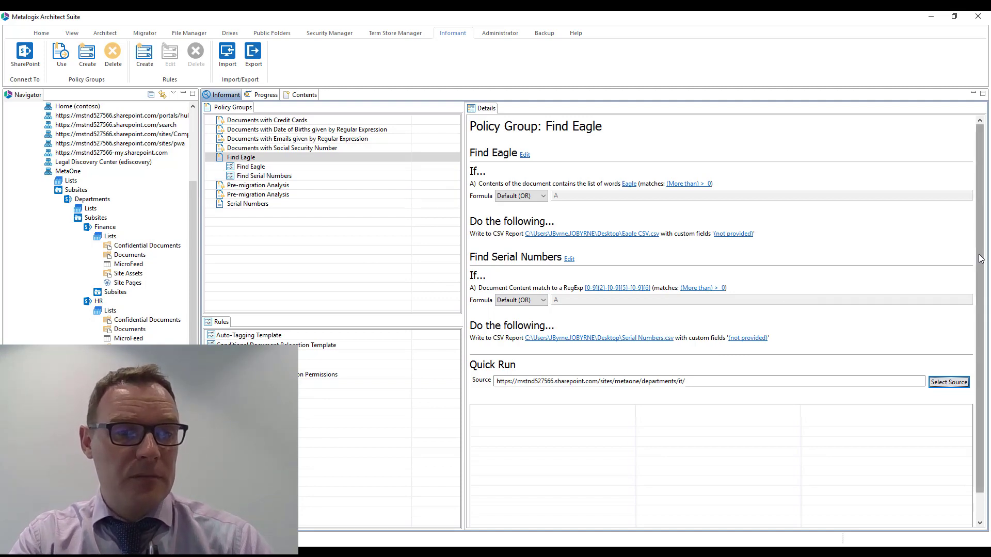
- Run the Find Eagle policy group on the selected IT site and dismiss the completion summary
scroll(970, 274, "down", 1)
left_click(482, 516)
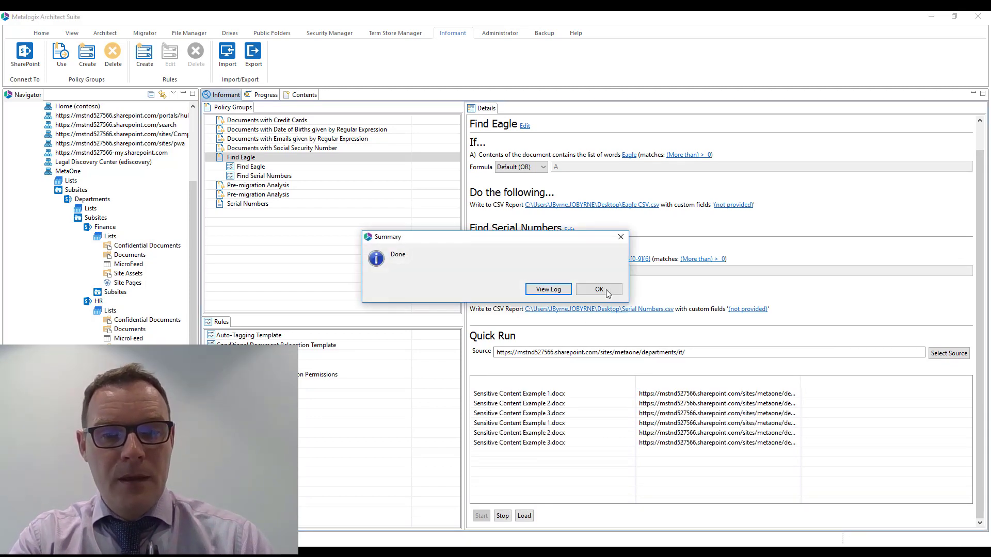
left_click(598, 290)
- Open the Serial Numbers.csv report from the desktop and widen columns A to G equally
left_click(931, 17)
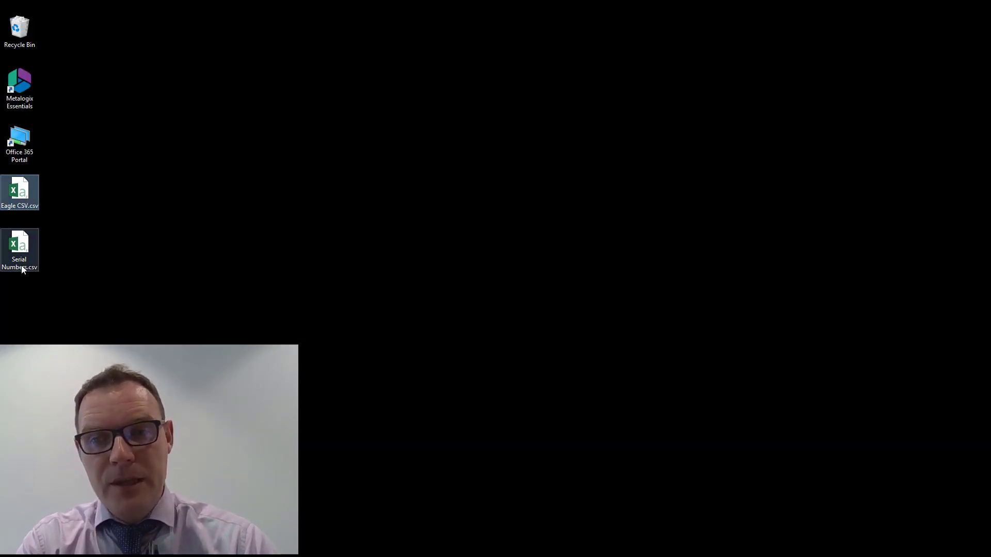
double_click(20, 247)
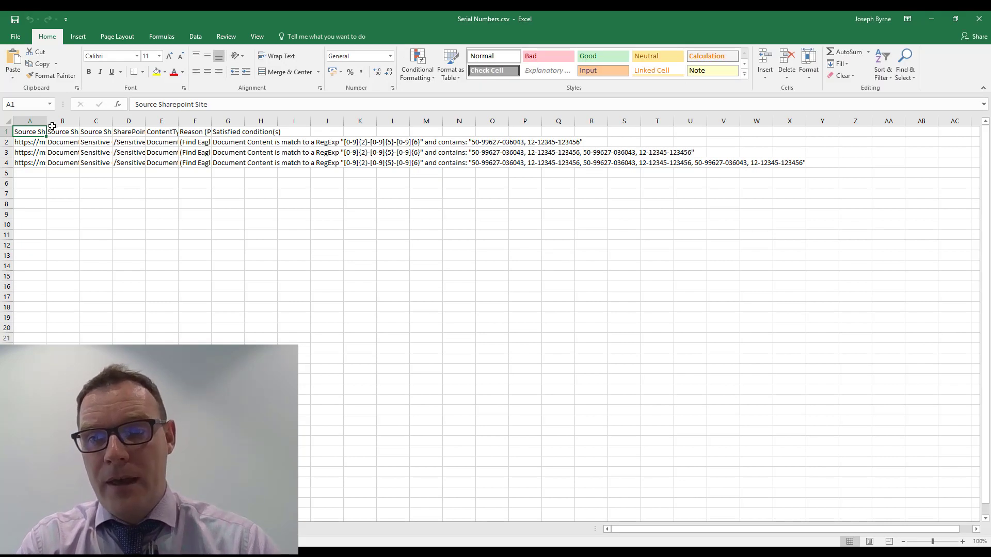
left_click(30, 120)
left_click(228, 121, "shift")
left_click_drag(245, 121, 321, 124)
left_click(872, 245)
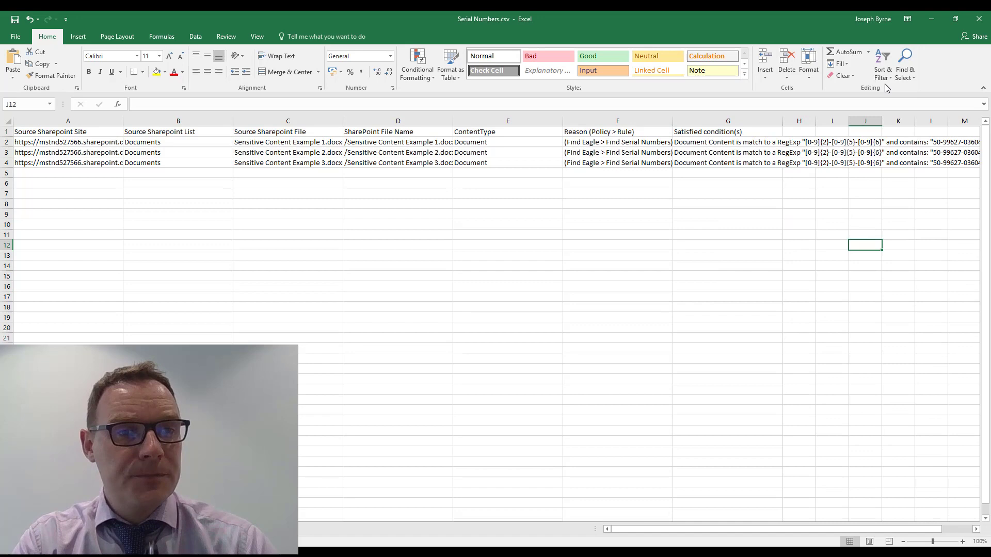
- Minimize the Serial Numbers.csv report and return to the Find Eagle policy group in Metalogix Architect Suite
left_click(931, 19)
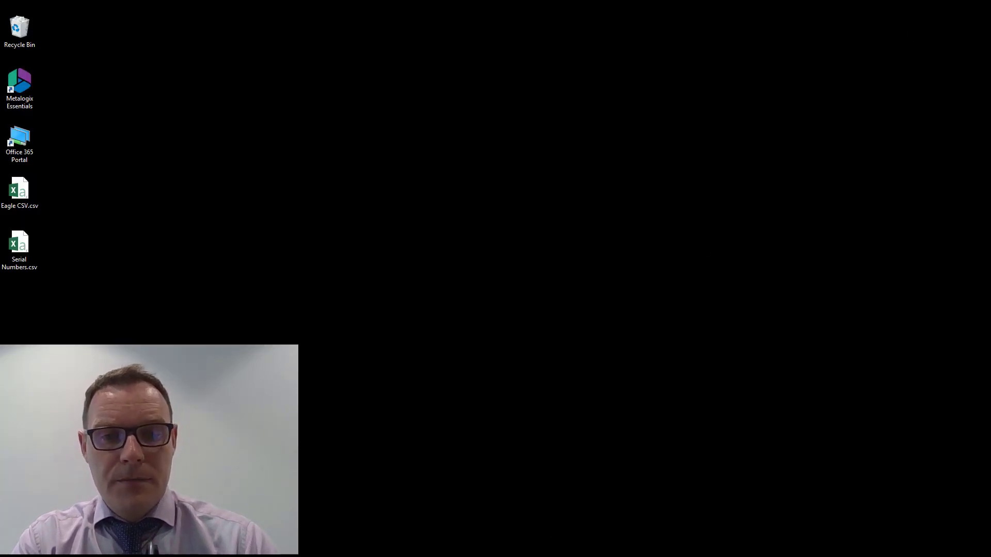
left_click(551, 555)
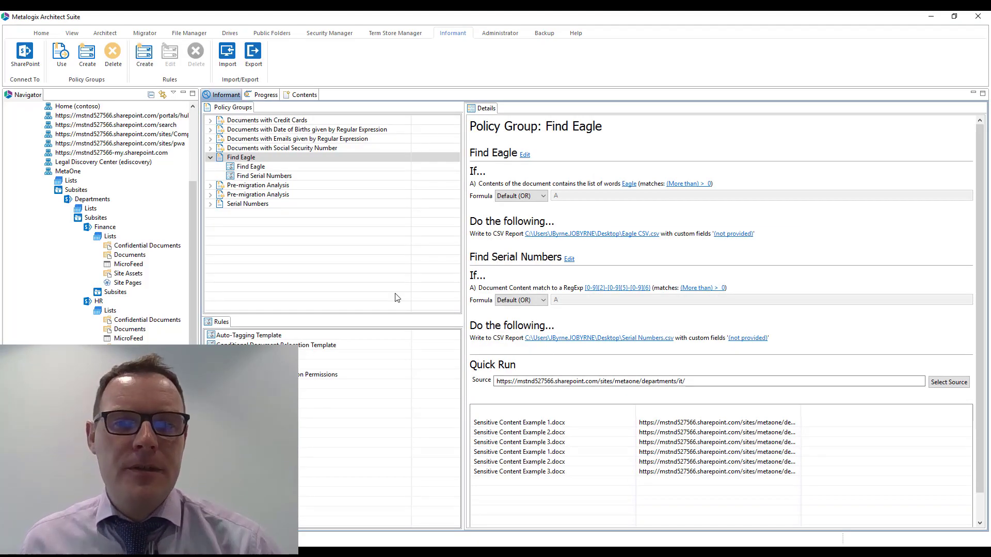